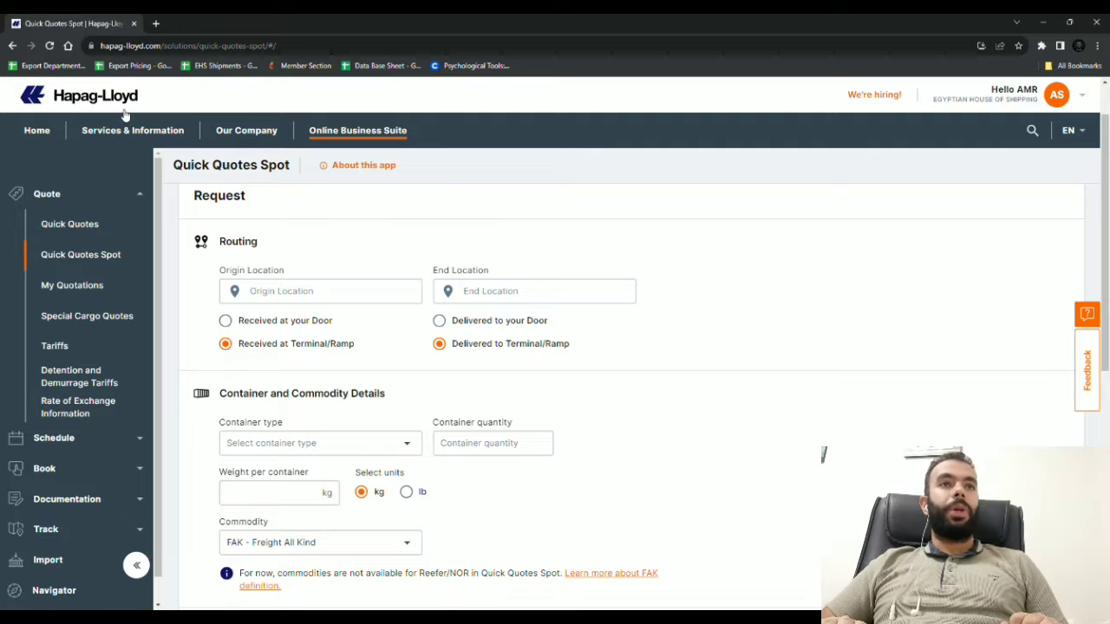
- Go to the Hapag-Lloyd home page and open the Quick Quotes request form
{"action": "left_click", "coordinate": [76, 100]}
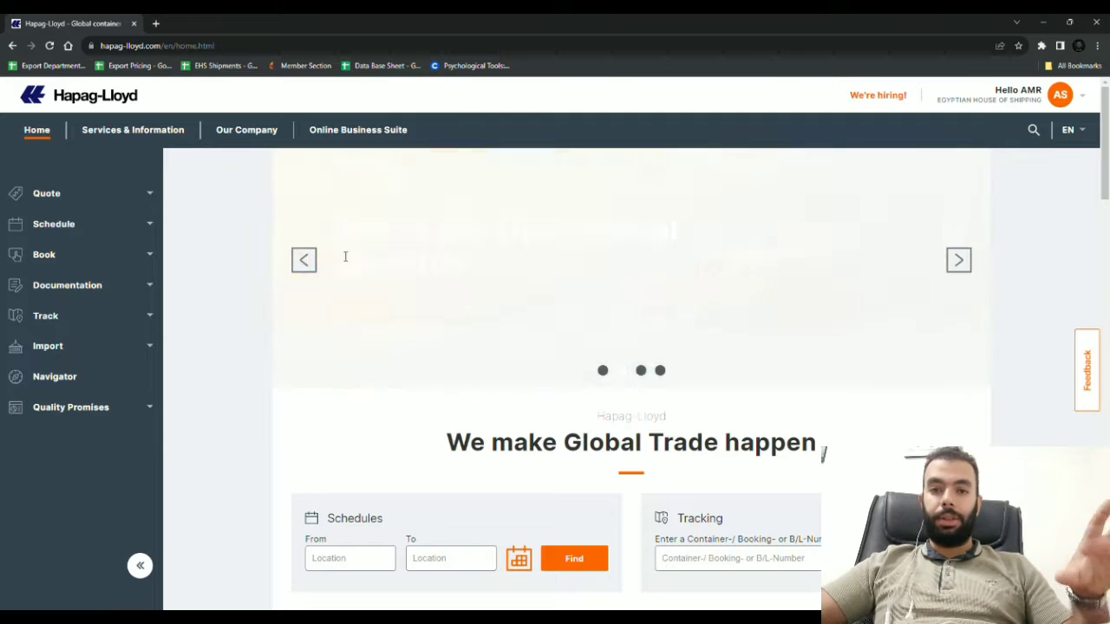
{"action": "scroll", "coordinate": [744, 457], "scroll_direction": "down", "scroll_amount": 2}
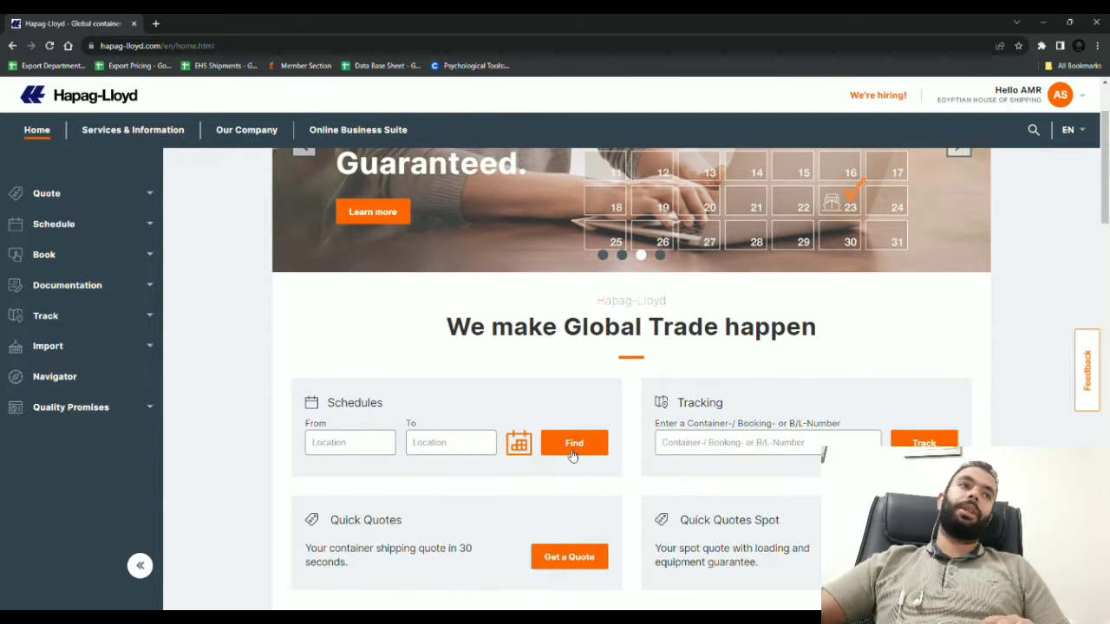
{"action": "scroll", "coordinate": [573, 457], "scroll_direction": "down", "scroll_amount": 1}
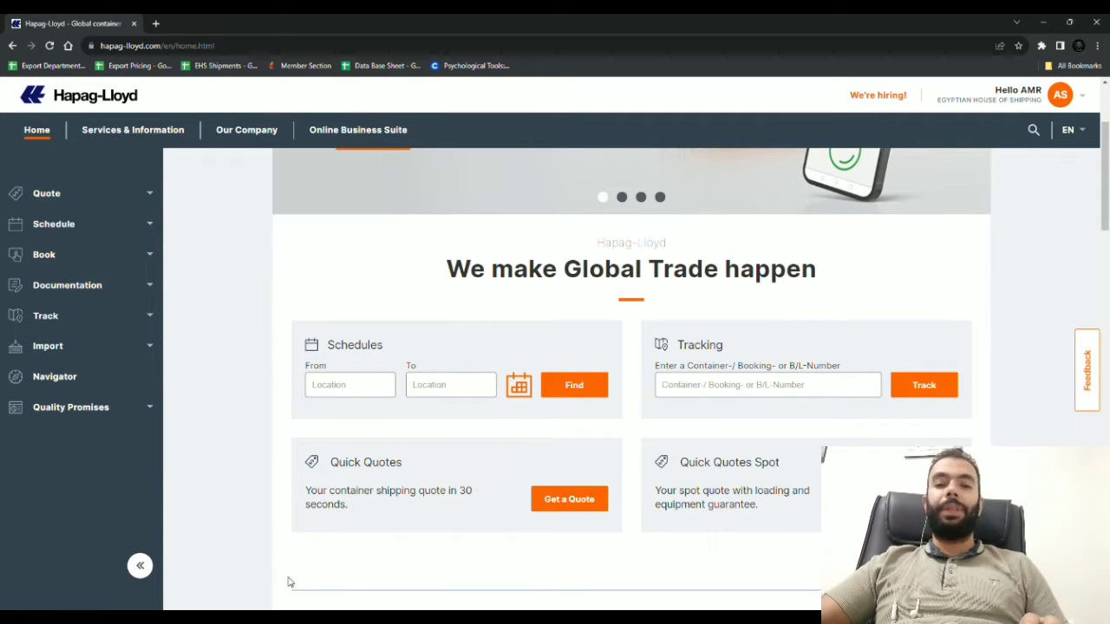
{"action": "scroll", "coordinate": [370, 419], "scroll_direction": "up", "scroll_amount": 2}
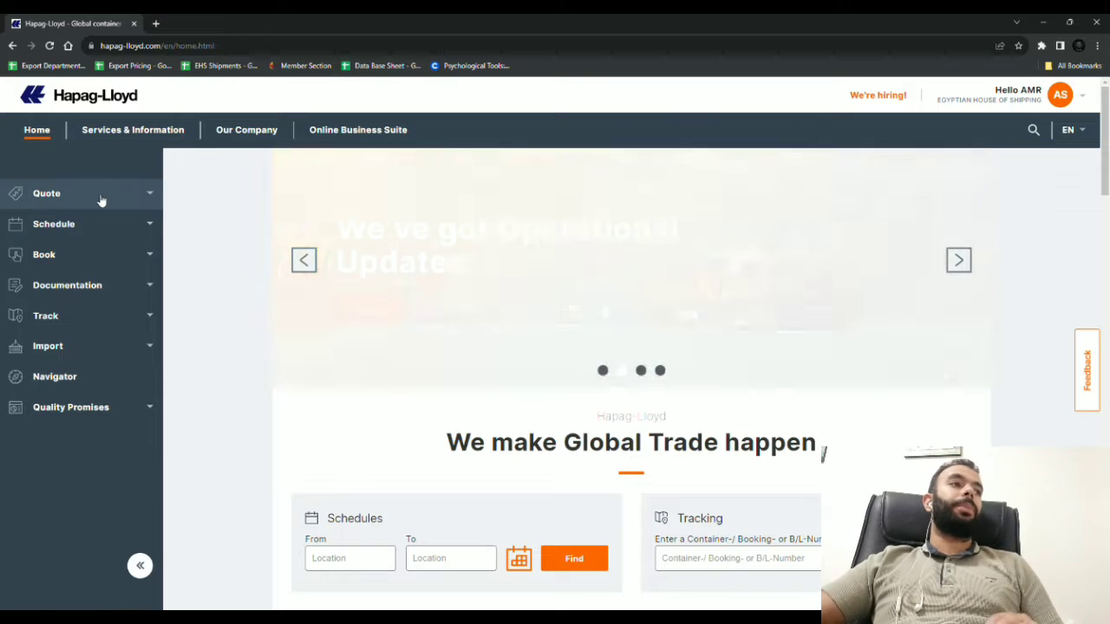
{"action": "left_click", "coordinate": [101, 197]}
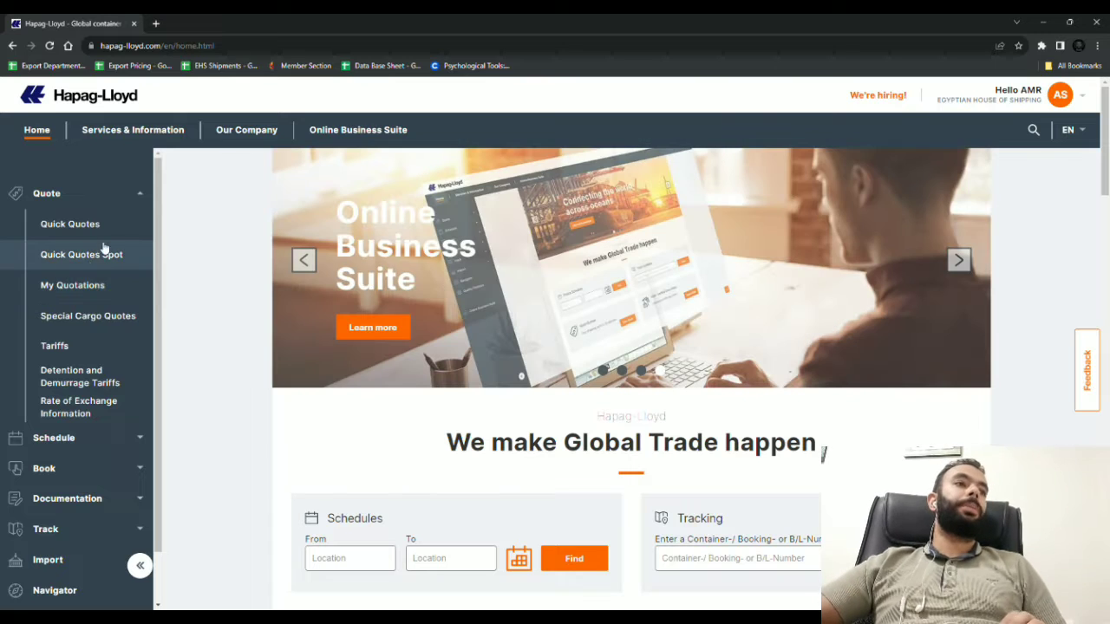
{"action": "left_click", "coordinate": [109, 230]}
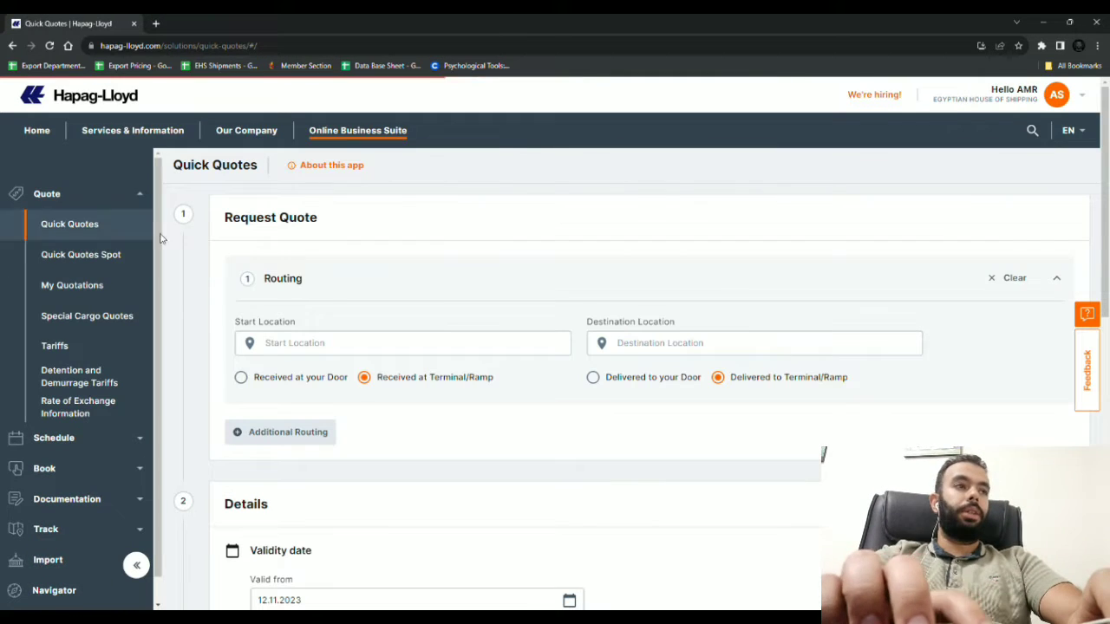
- Set the quote routing from start location ALEXANDRIA (EGALY) to destination HAMBURG (DEHAM)
{"action": "left_click", "coordinate": [370, 349]}
{"action": "type", "text": "alexandr"}
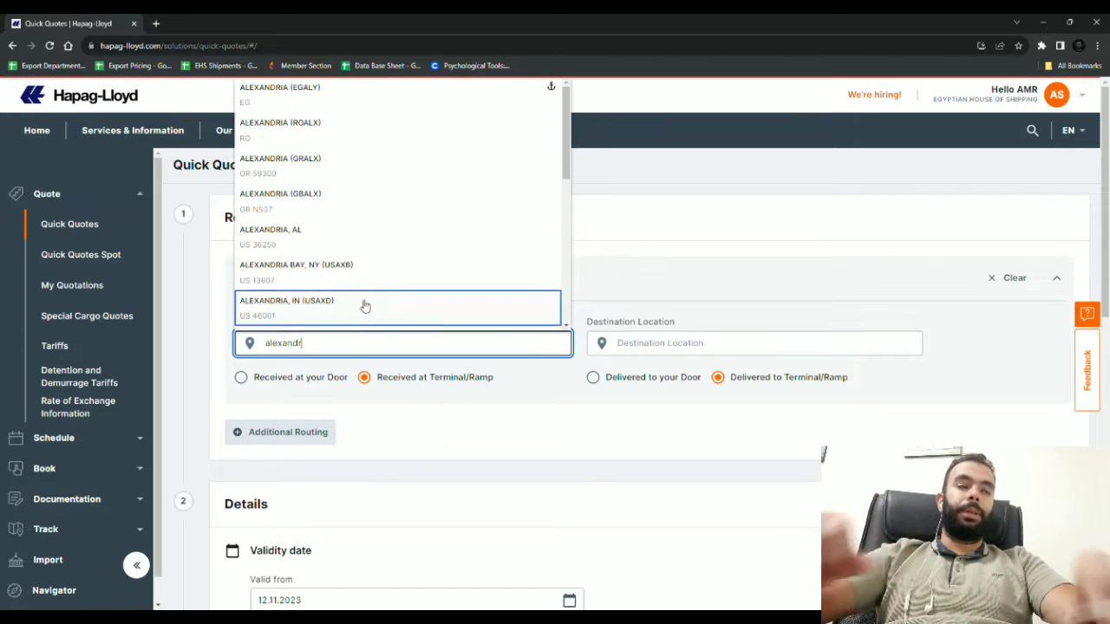
{"action": "left_click", "coordinate": [354, 108]}
{"action": "left_click", "coordinate": [729, 349]}
{"action": "type", "text": "hamburg"}
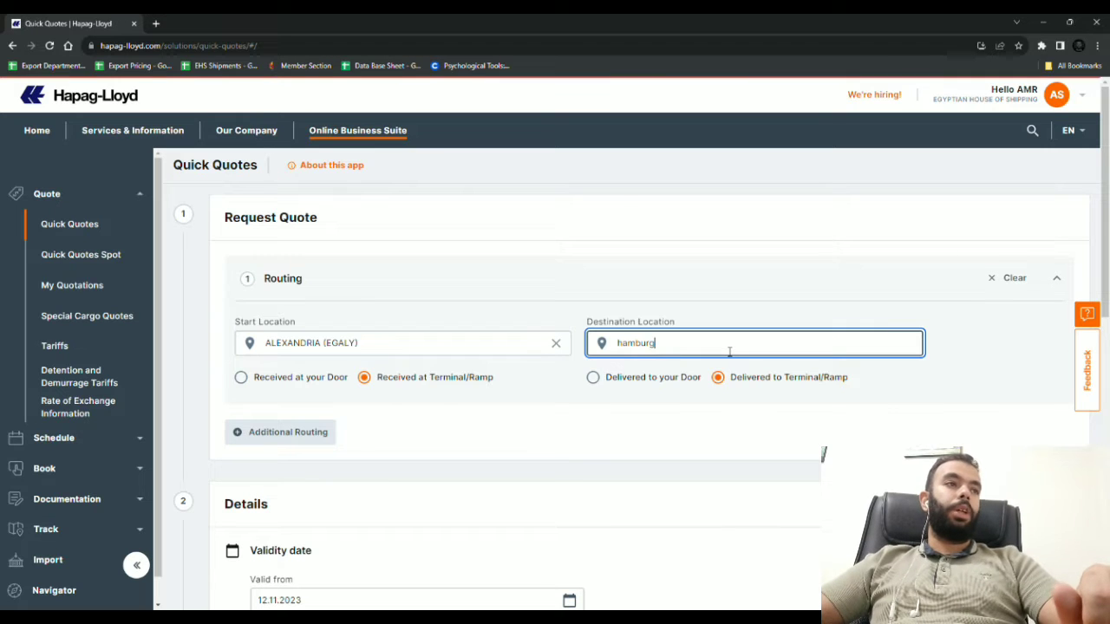
{"action": "left_click", "coordinate": [657, 93]}
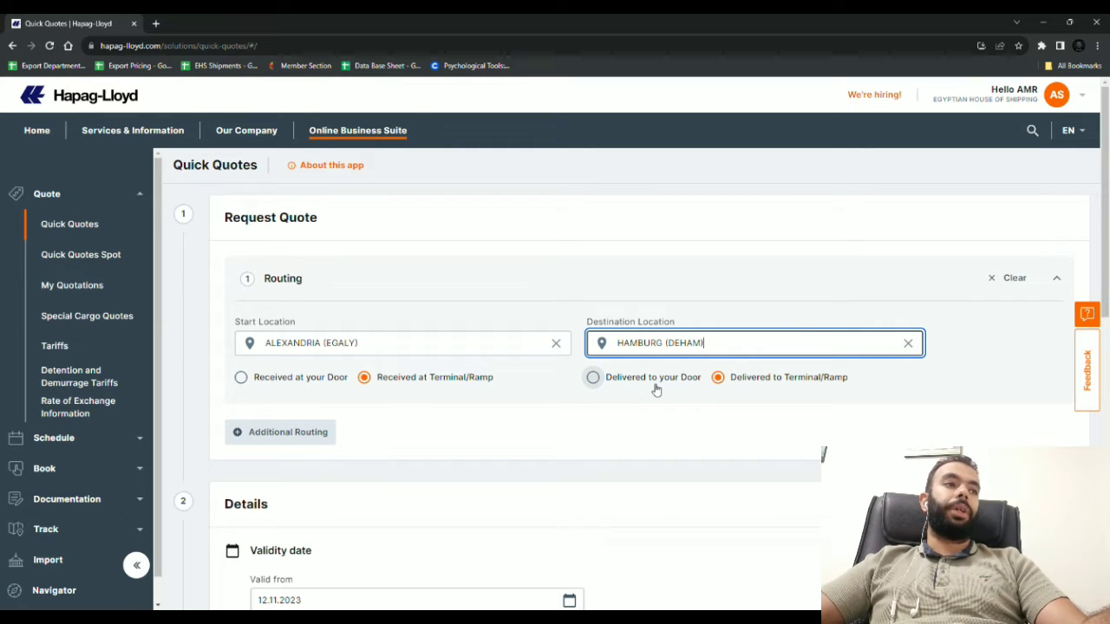
- Check the container type options, keeping Standard, and select FAK - Freight all Kind as the commodity
{"action": "scroll", "coordinate": [297, 489], "scroll_direction": "down", "scroll_amount": 3}
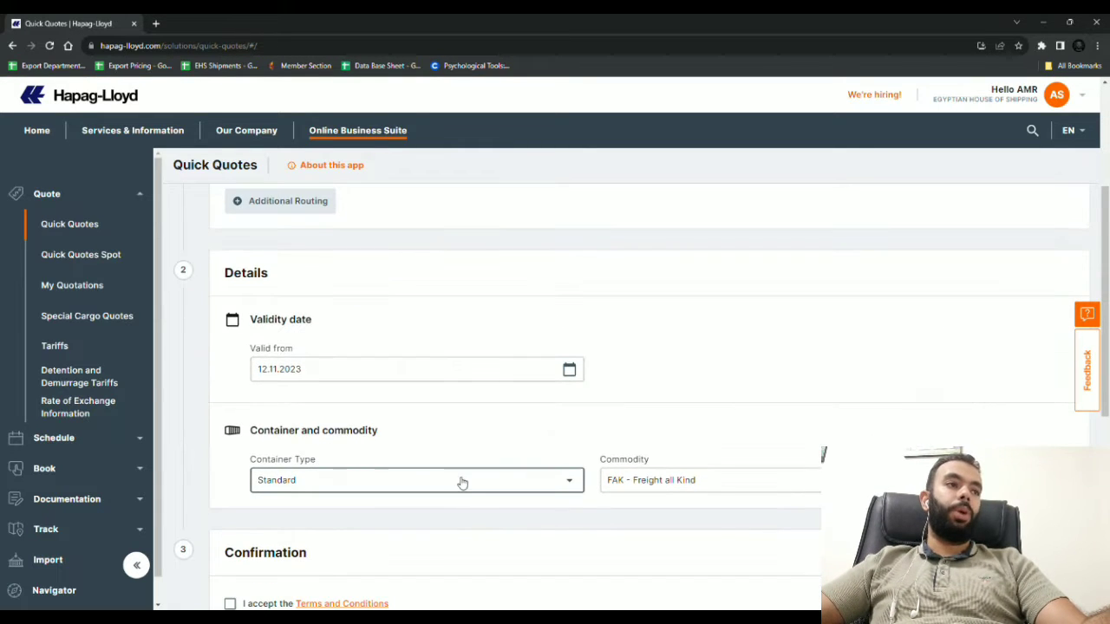
{"action": "scroll", "coordinate": [537, 468], "scroll_direction": "down", "scroll_amount": 1}
{"action": "left_click", "coordinate": [565, 426]}
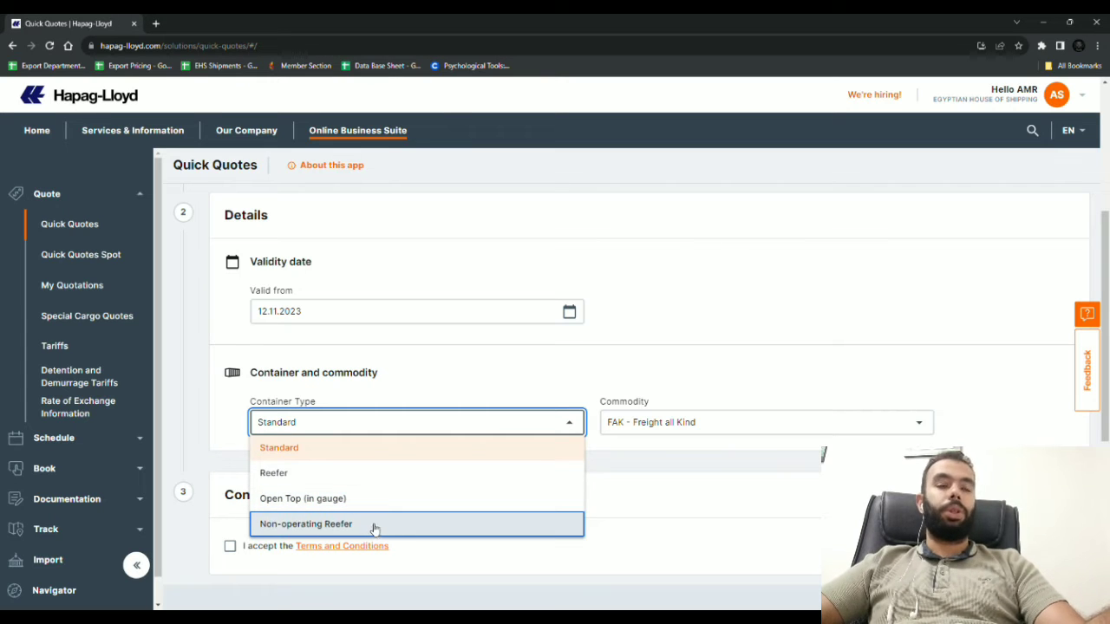
{"action": "left_click", "coordinate": [572, 422]}
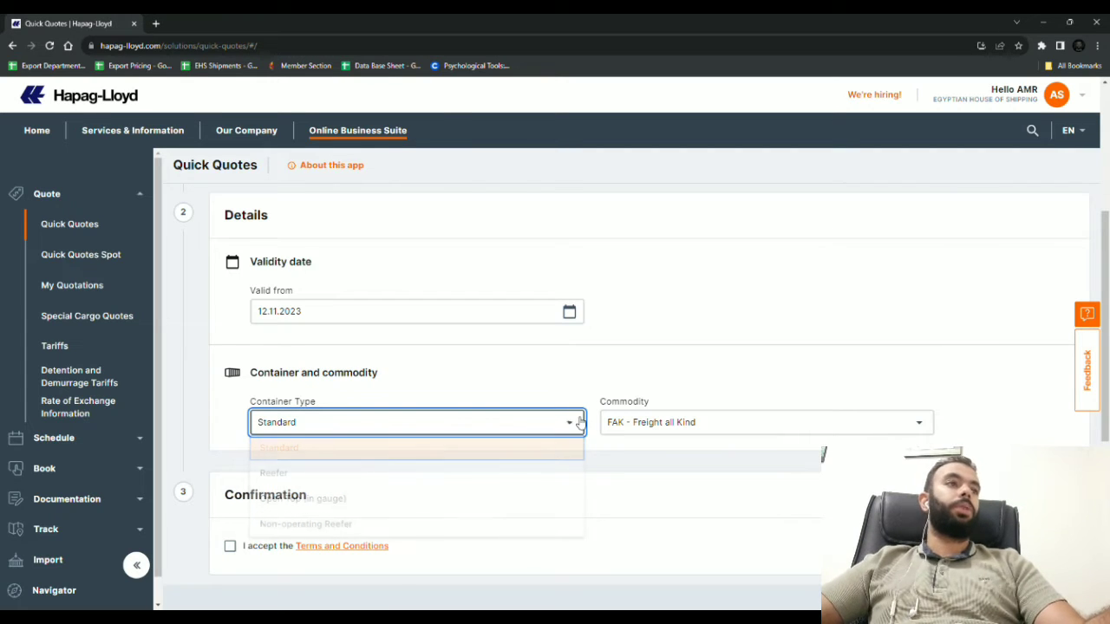
{"action": "left_click", "coordinate": [669, 422]}
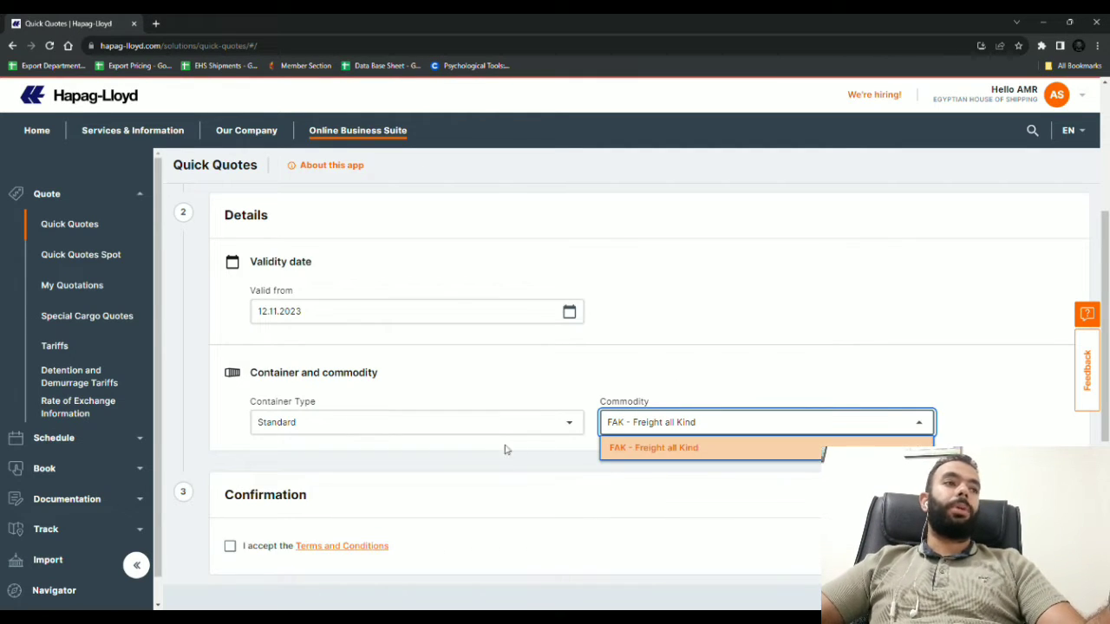
{"action": "left_click", "coordinate": [624, 448]}
- Accept the Terms and Conditions and submit the quote request
{"action": "scroll", "coordinate": [409, 396], "scroll_direction": "up", "scroll_amount": 1}
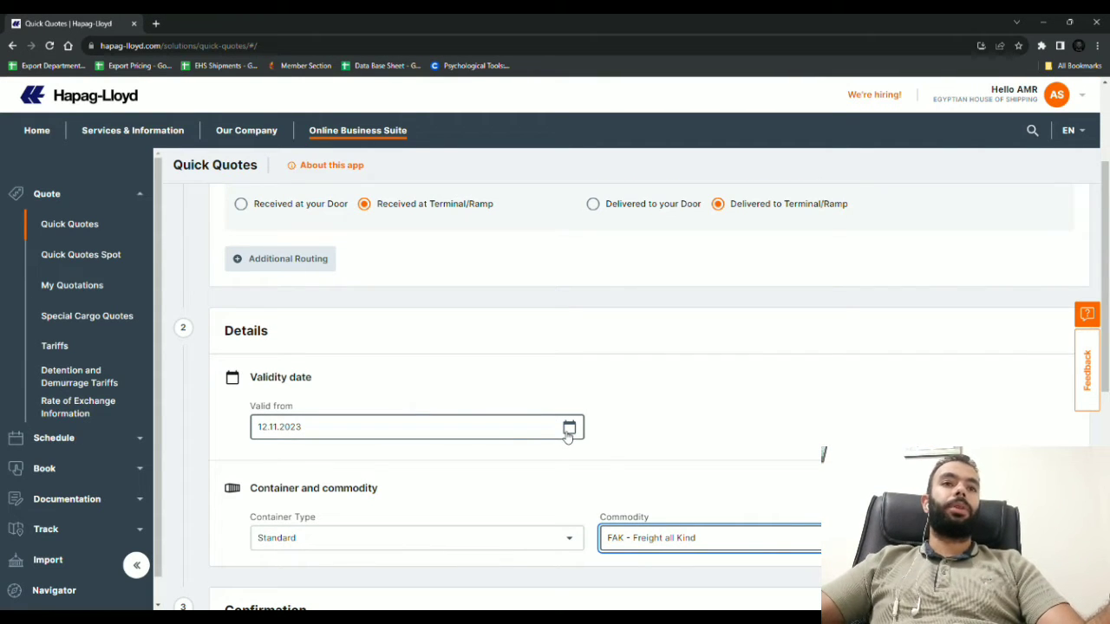
{"action": "scroll", "coordinate": [407, 404], "scroll_direction": "down", "scroll_amount": 2}
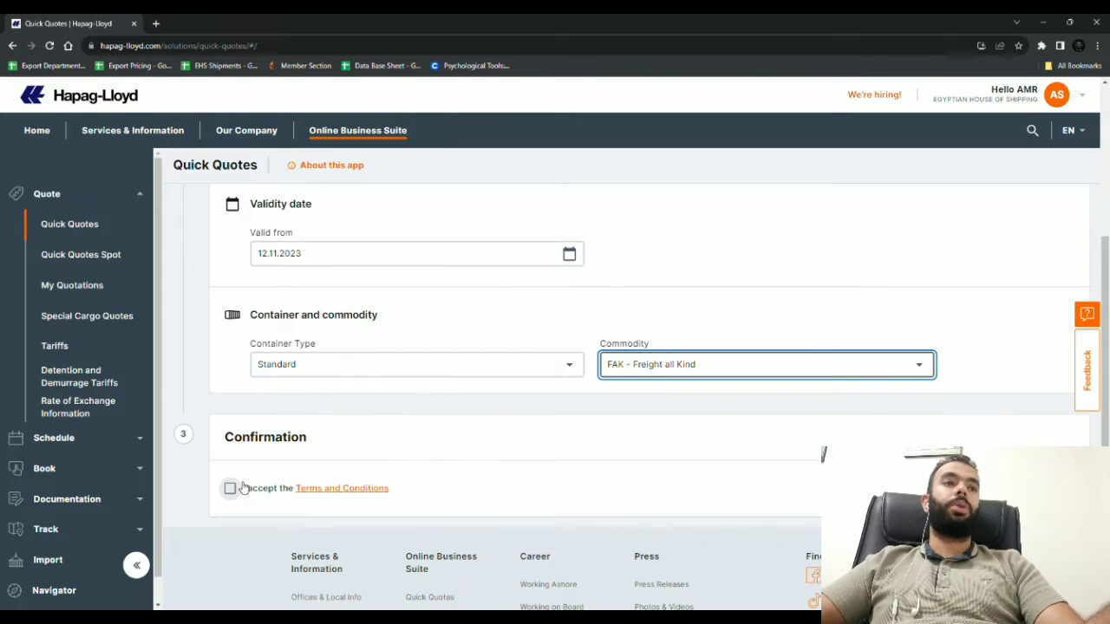
{"action": "left_click", "coordinate": [245, 488]}
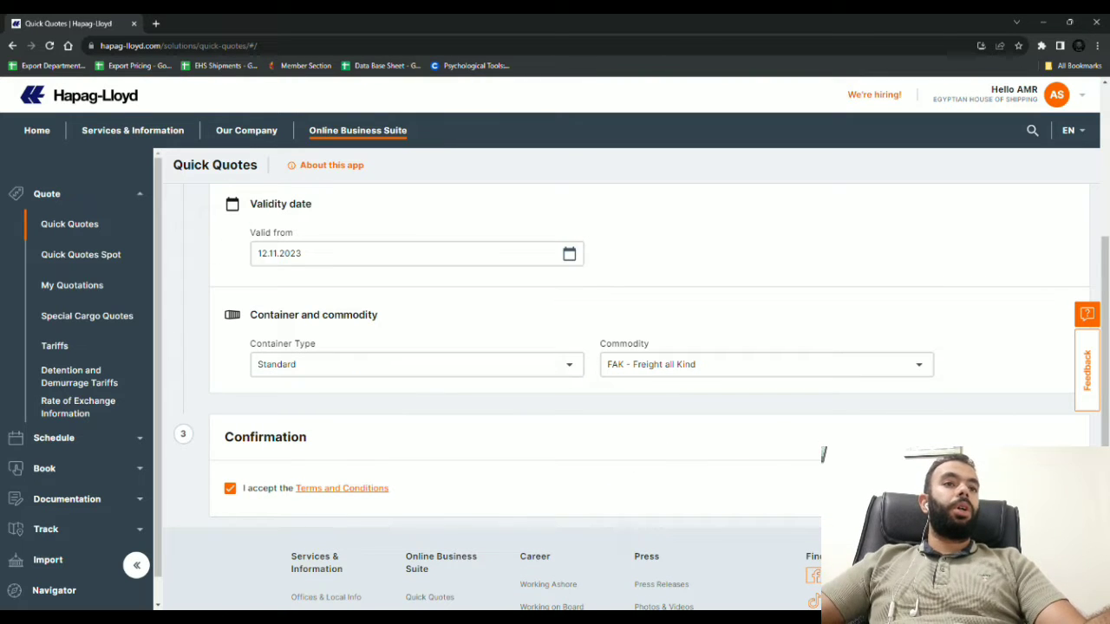
{"action": "left_click", "coordinate": [1032, 488]}
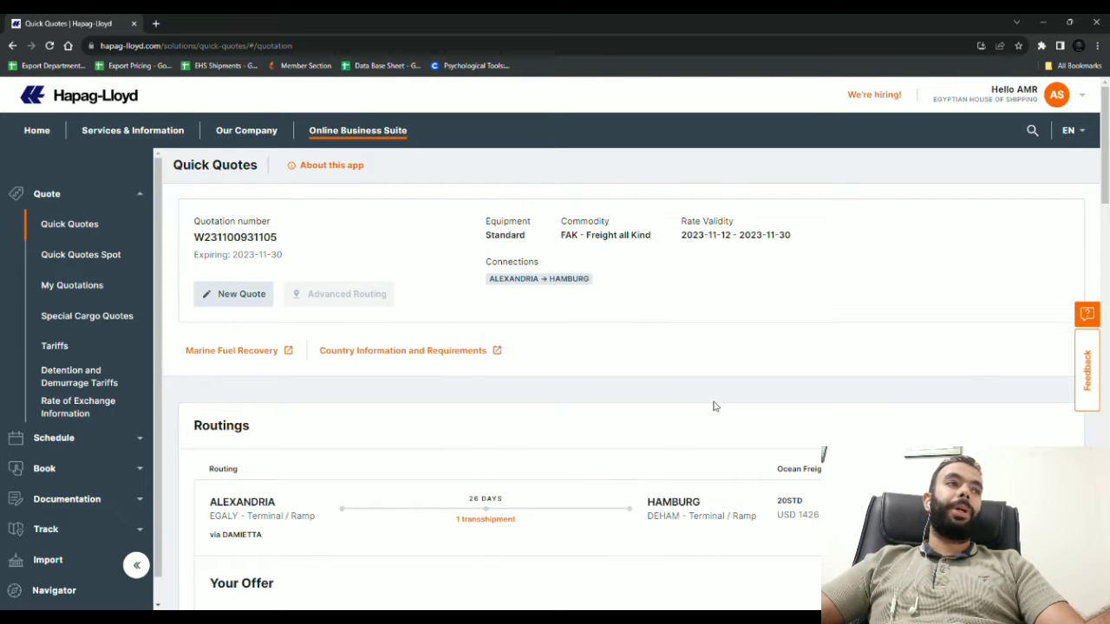
- Examine the quotation number, routing, ocean freight charges, surcharges and notes of the Alexandria to Hamburg offer
{"action": "double_click", "coordinate": [210, 239]}
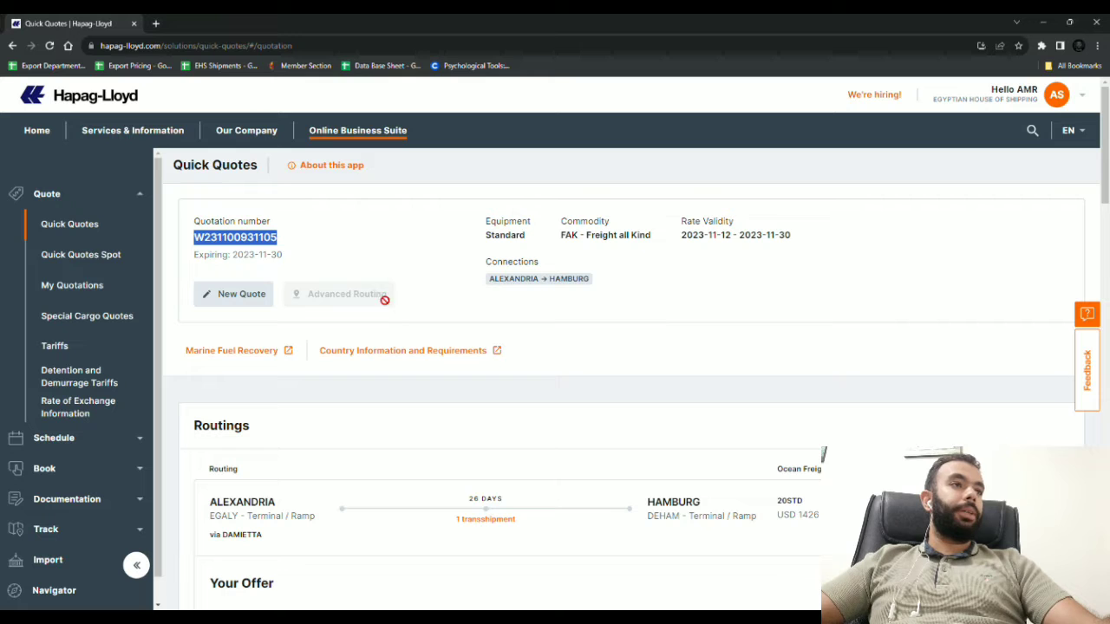
{"action": "scroll", "coordinate": [435, 328], "scroll_direction": "down", "scroll_amount": 1}
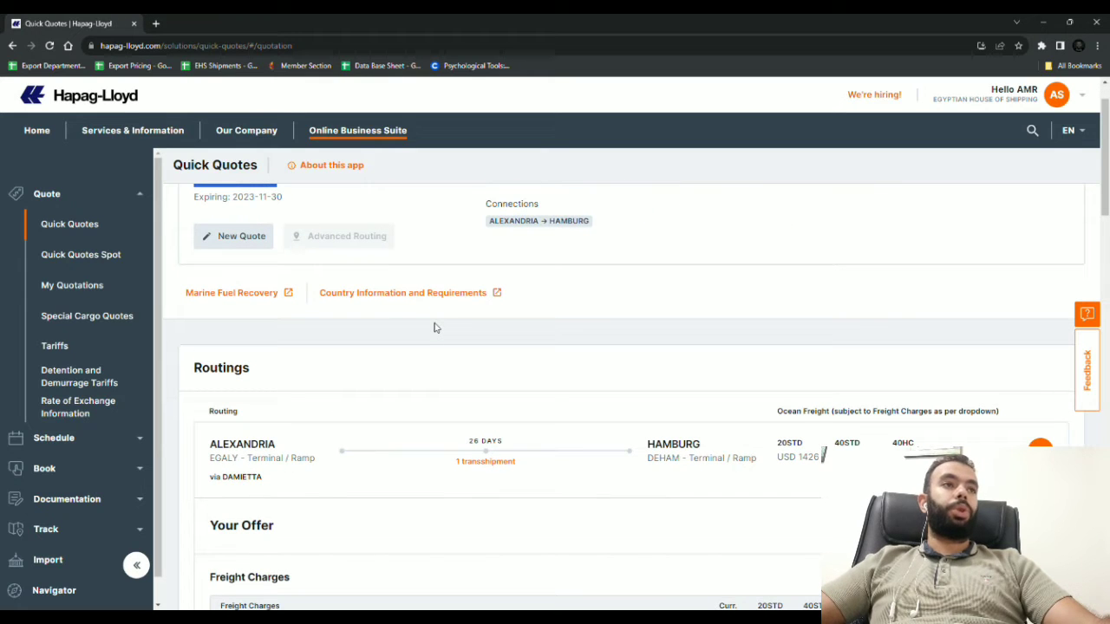
{"action": "scroll", "coordinate": [272, 325], "scroll_direction": "down", "scroll_amount": 3}
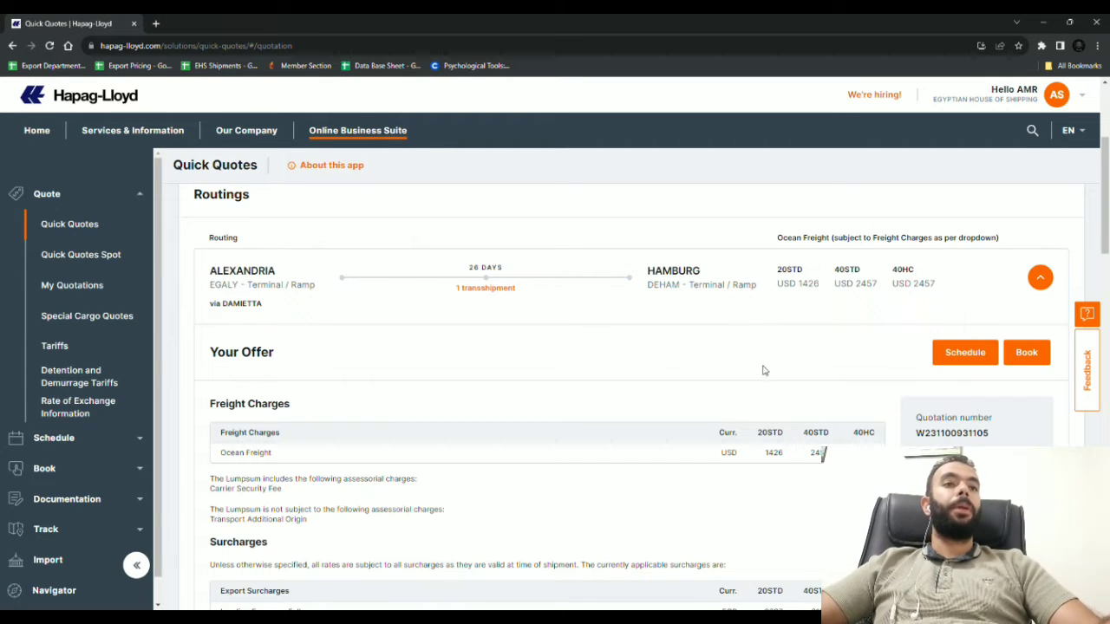
{"action": "scroll", "coordinate": [757, 374], "scroll_direction": "down", "scroll_amount": 2}
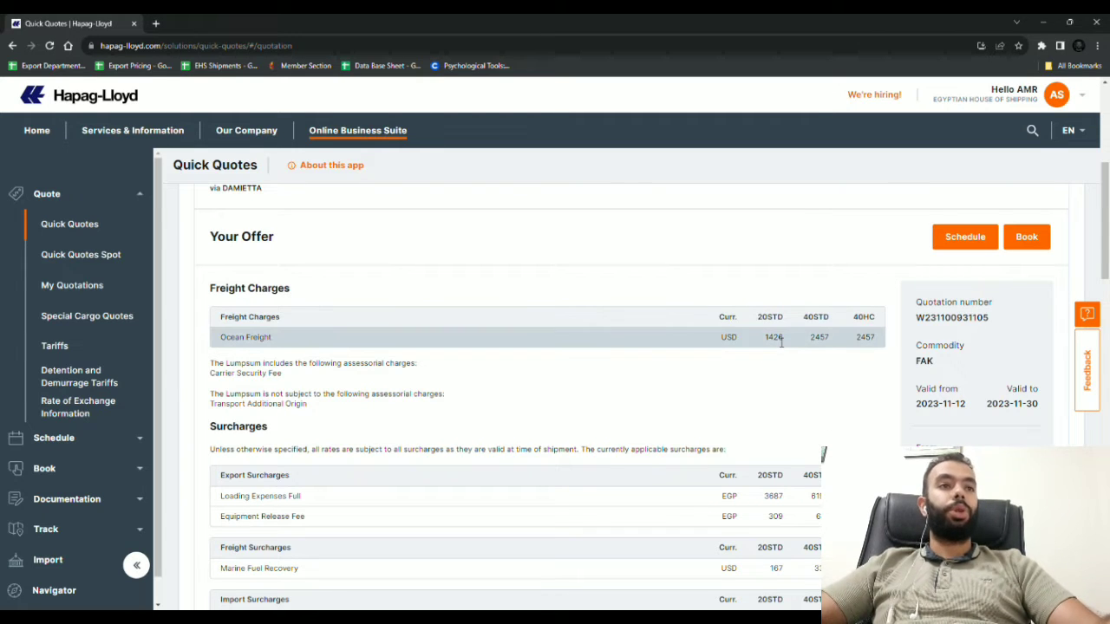
{"action": "scroll", "coordinate": [806, 347], "scroll_direction": "up", "scroll_amount": 1}
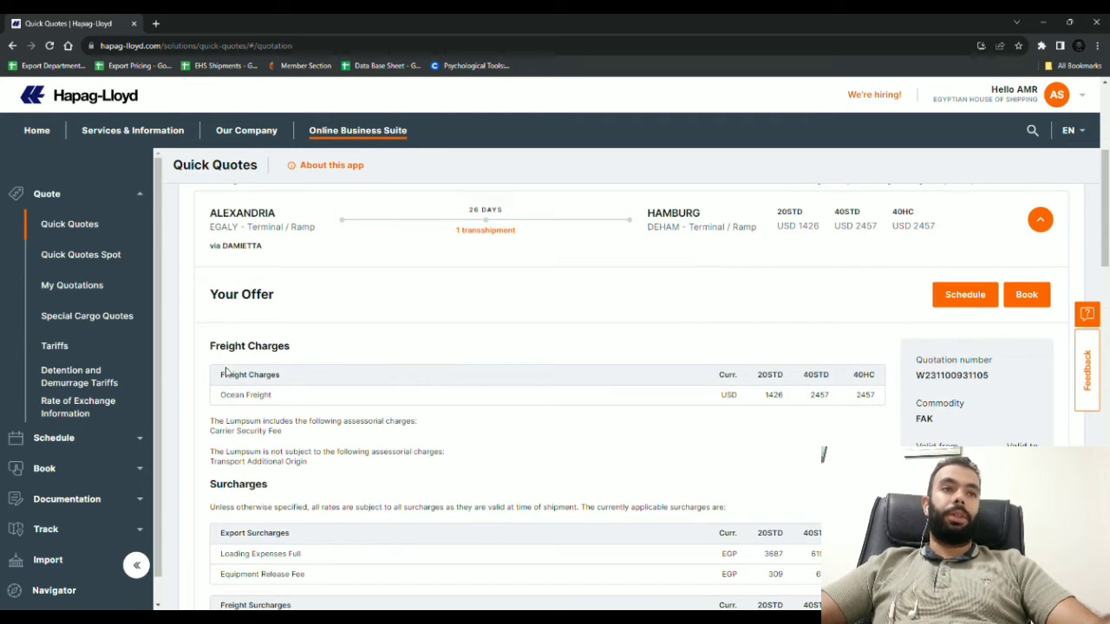
{"action": "scroll", "coordinate": [486, 419], "scroll_direction": "down", "scroll_amount": 1}
{"action": "scroll", "coordinate": [503, 417], "scroll_direction": "down", "scroll_amount": 1}
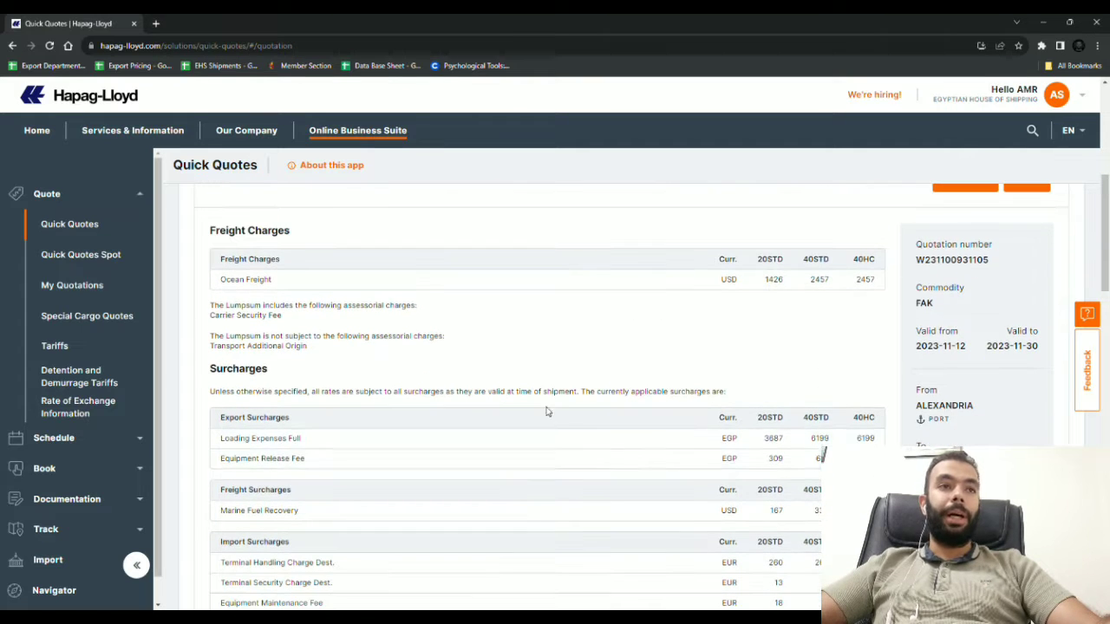
{"action": "scroll", "coordinate": [486, 459], "scroll_direction": "down", "scroll_amount": 1}
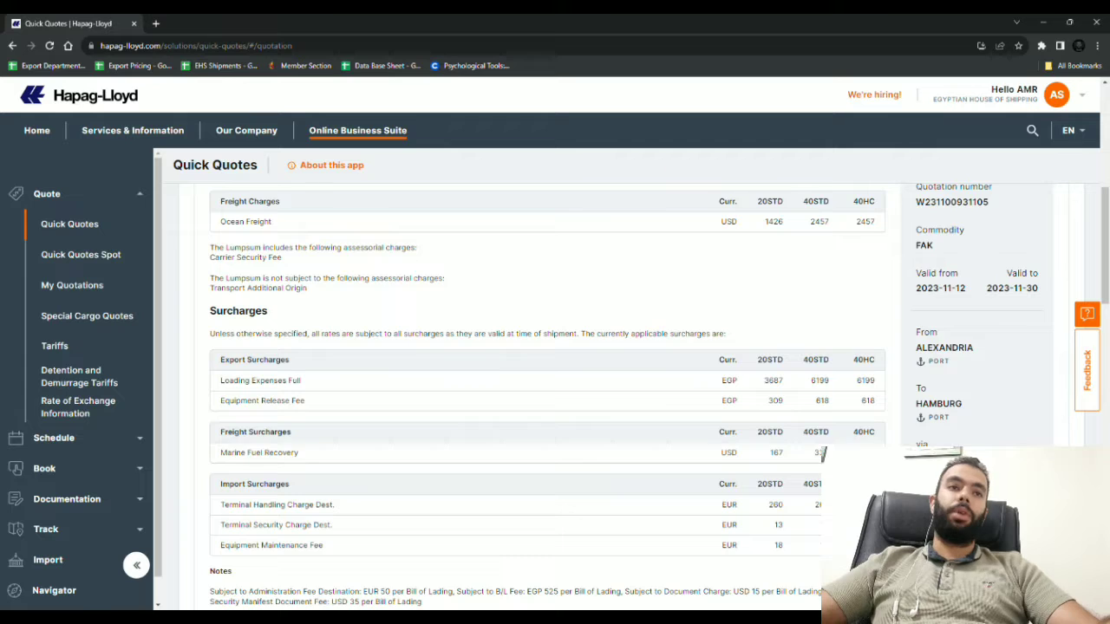
{"action": "scroll", "coordinate": [822, 453], "scroll_direction": "down", "scroll_amount": 1}
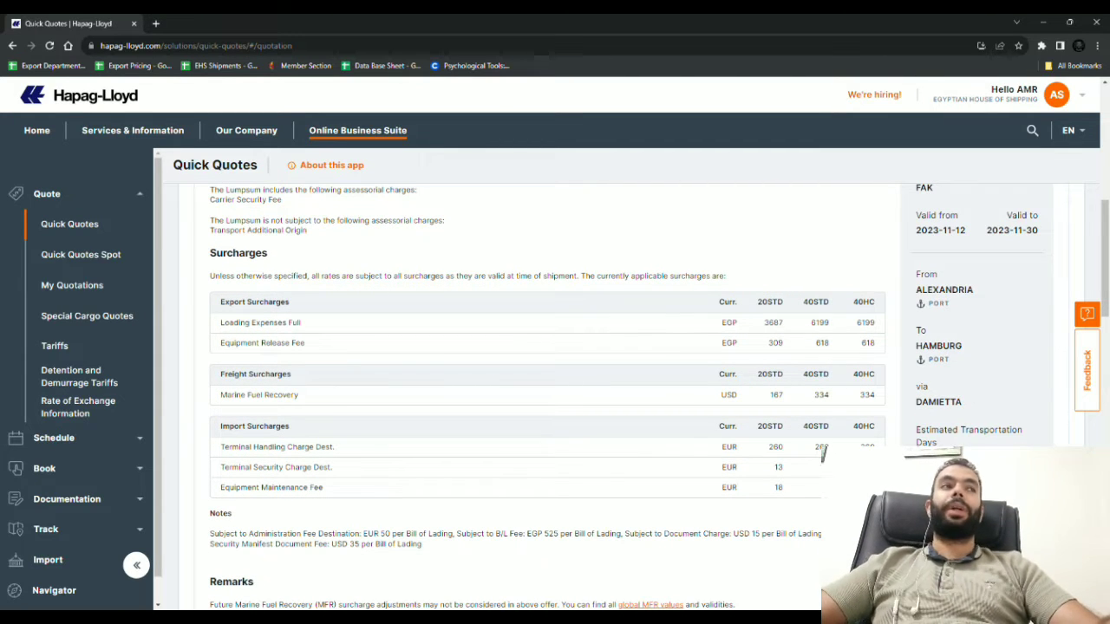
{"action": "scroll", "coordinate": [823, 453], "scroll_direction": "up", "scroll_amount": 3}
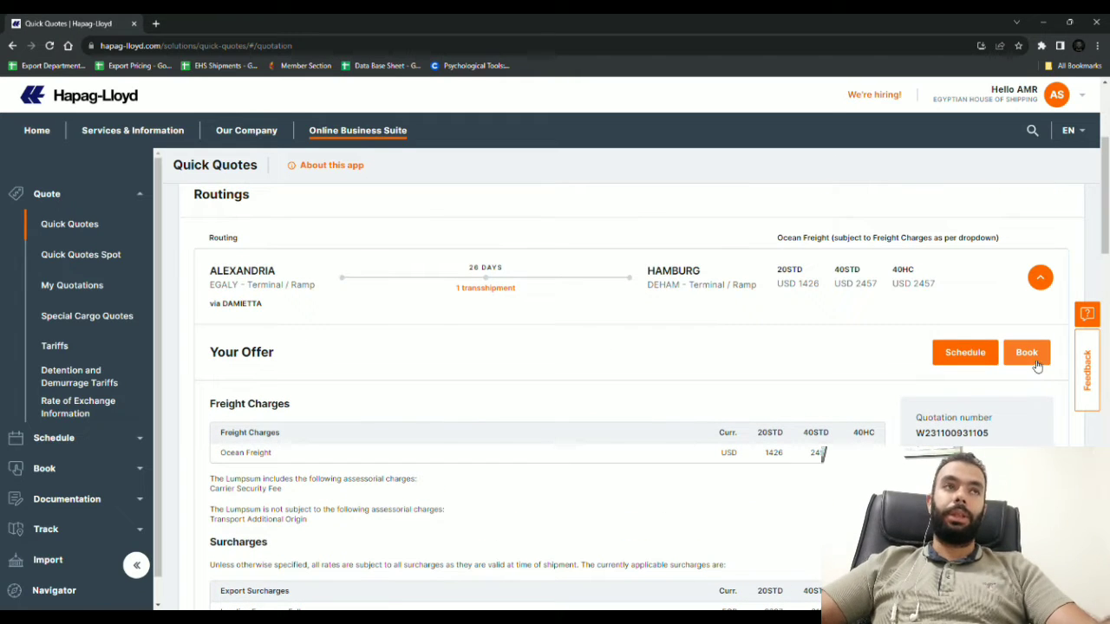
{"action": "left_click", "coordinate": [962, 357]}
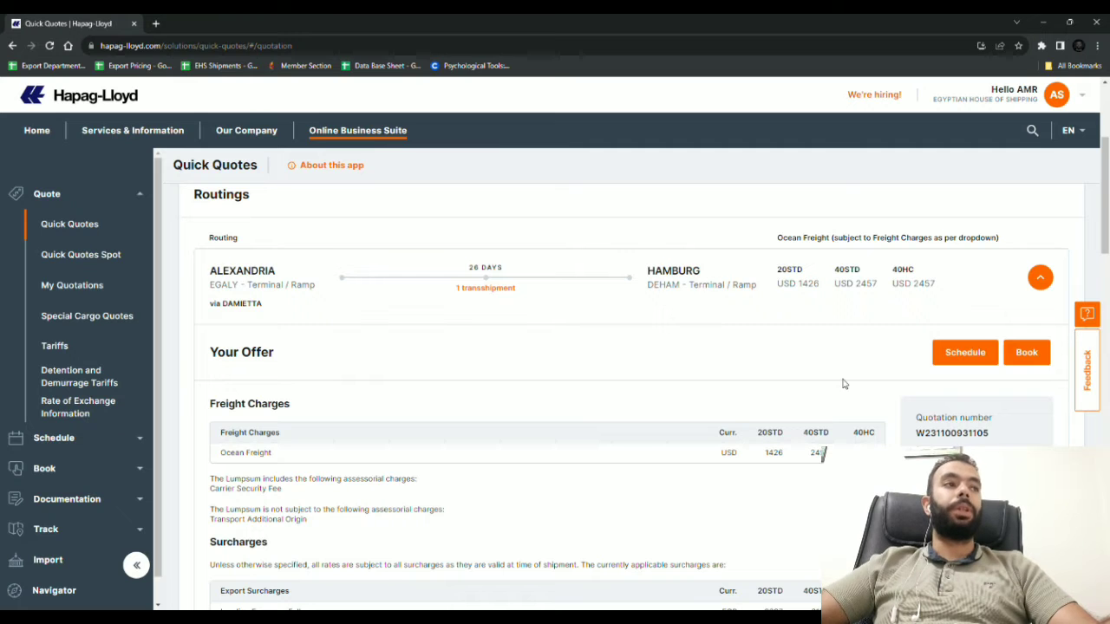
- Review the quote's email and PDF delivery options, contact details, remarks and quicklinks, and return to the quotation summary
{"action": "scroll", "coordinate": [844, 383], "scroll_direction": "down", "scroll_amount": 15}
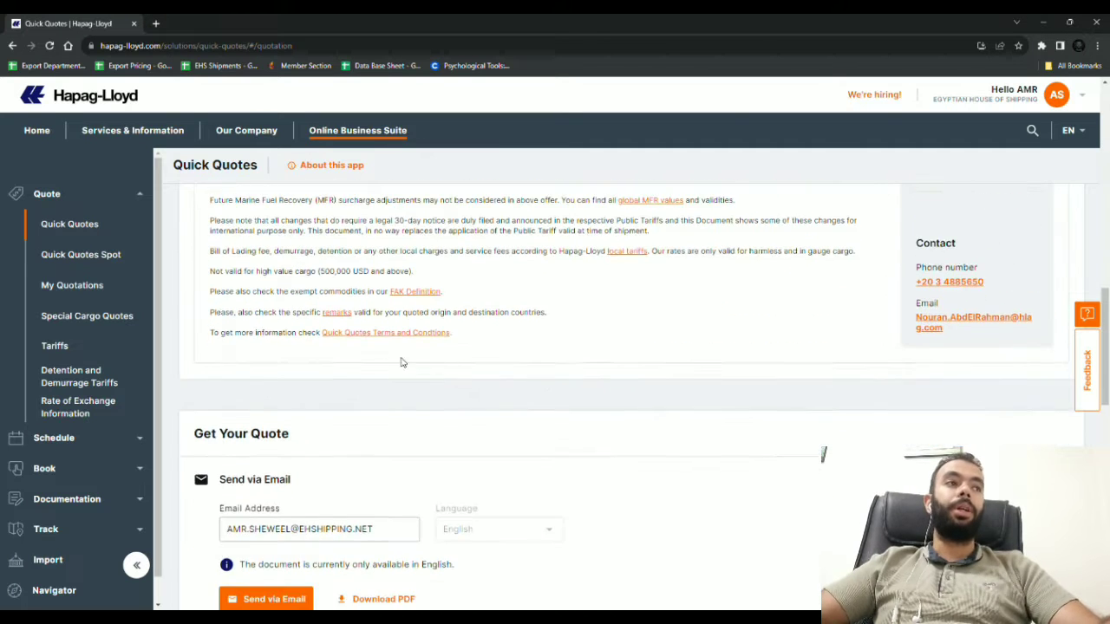
{"action": "scroll", "coordinate": [381, 362], "scroll_direction": "down", "scroll_amount": 1}
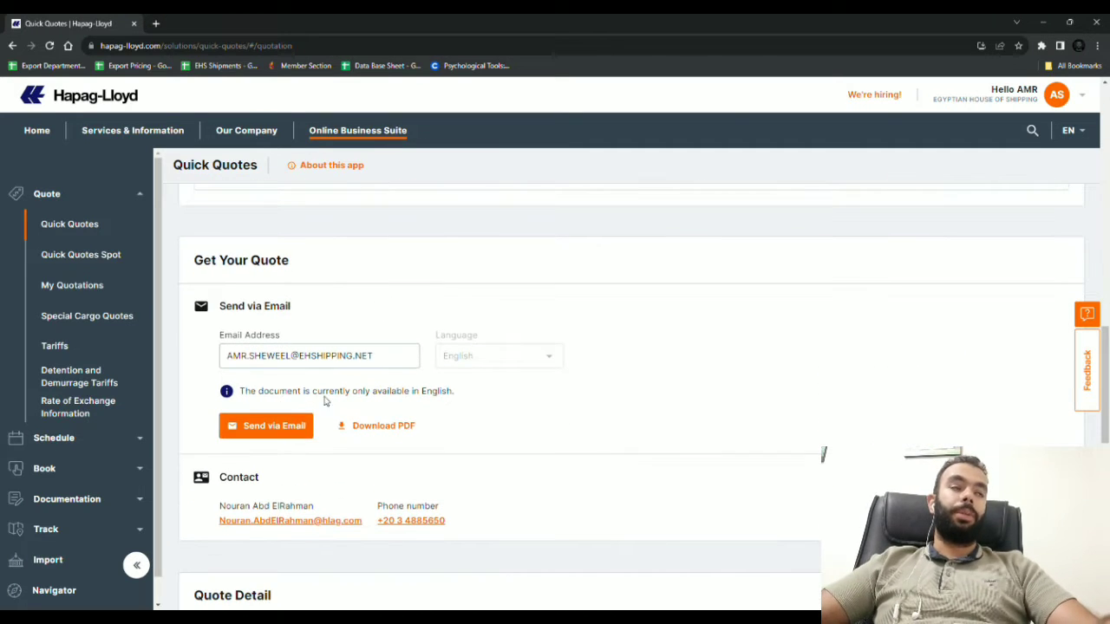
{"action": "left_click", "coordinate": [226, 364]}
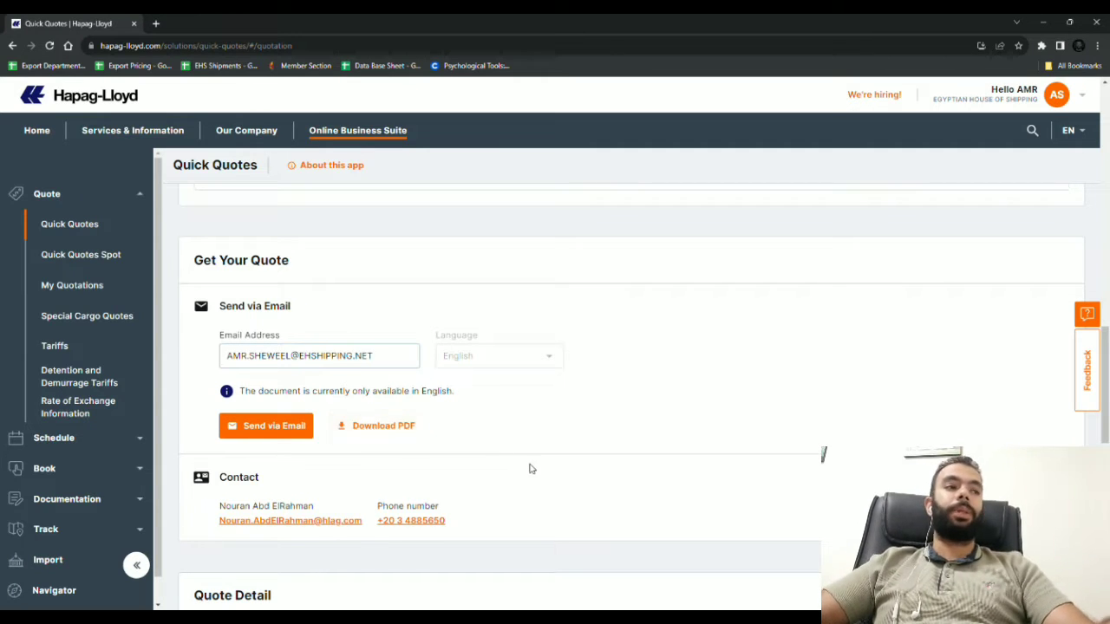
{"action": "scroll", "coordinate": [527, 465], "scroll_direction": "down", "scroll_amount": 1}
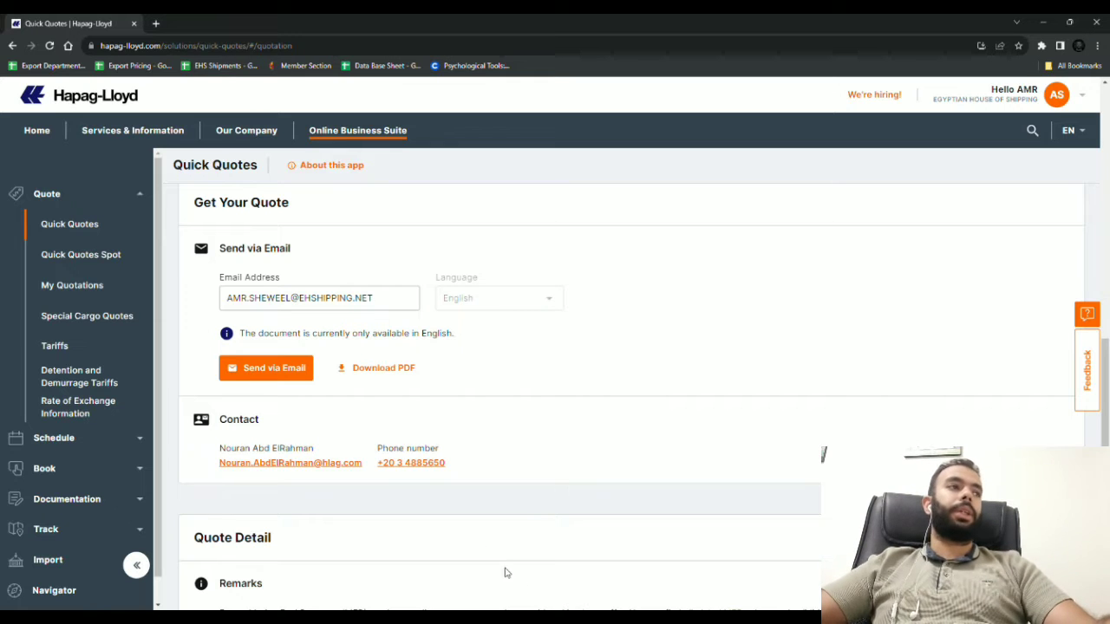
{"action": "scroll", "coordinate": [434, 472], "scroll_direction": "down", "scroll_amount": 6}
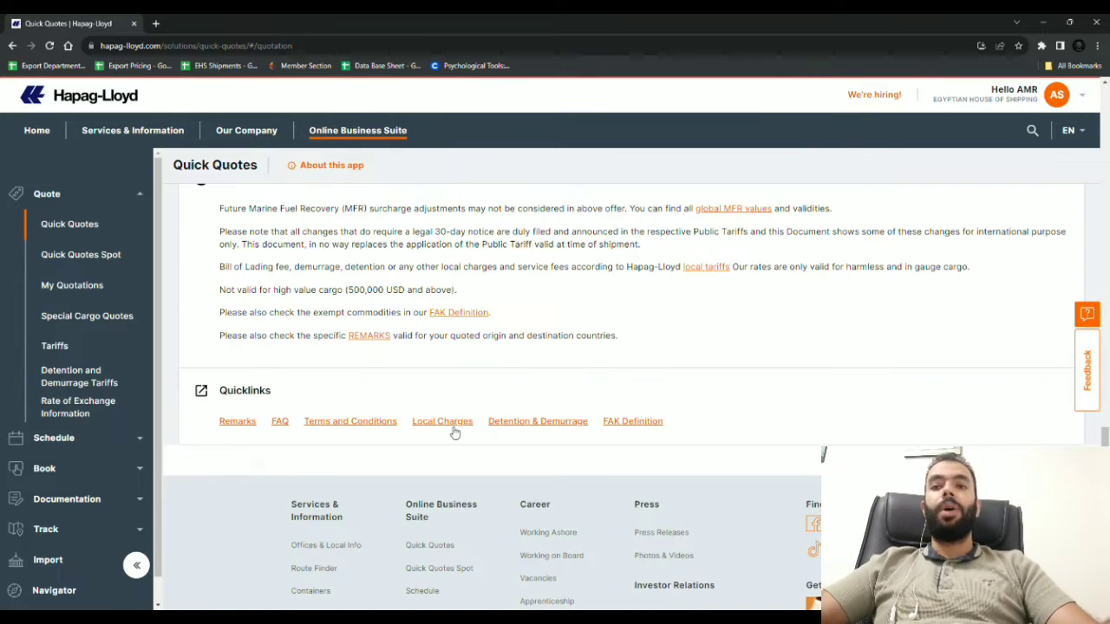
{"action": "scroll", "coordinate": [446, 302], "scroll_direction": "up", "scroll_amount": 3}
{"action": "scroll", "coordinate": [446, 302], "scroll_direction": "up", "scroll_amount": 10}
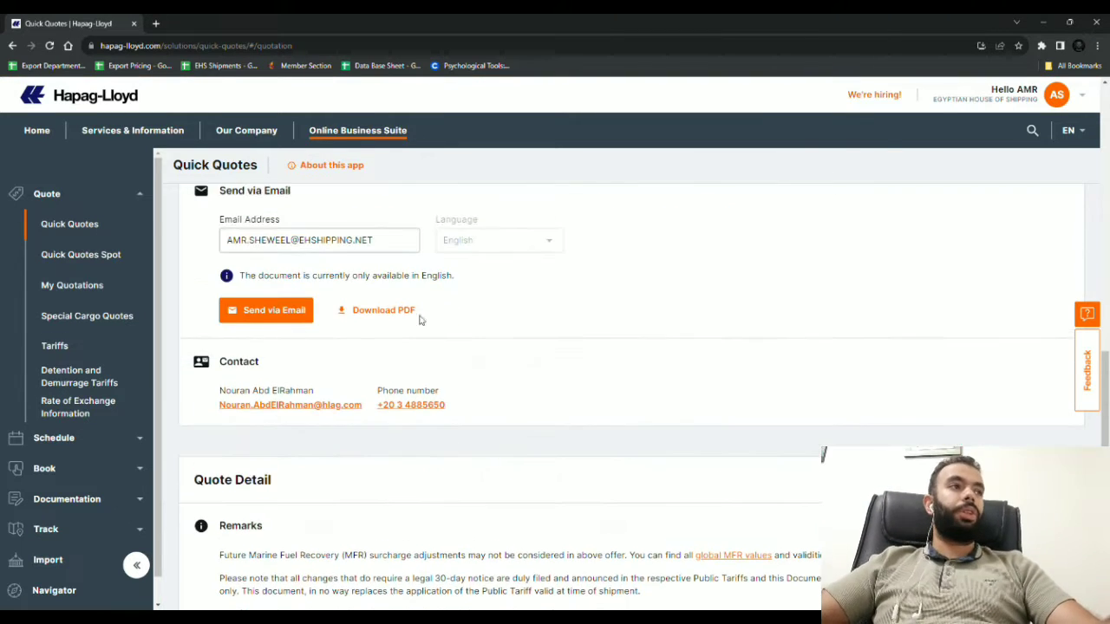
{"action": "scroll", "coordinate": [425, 339], "scroll_direction": "up", "scroll_amount": 6}
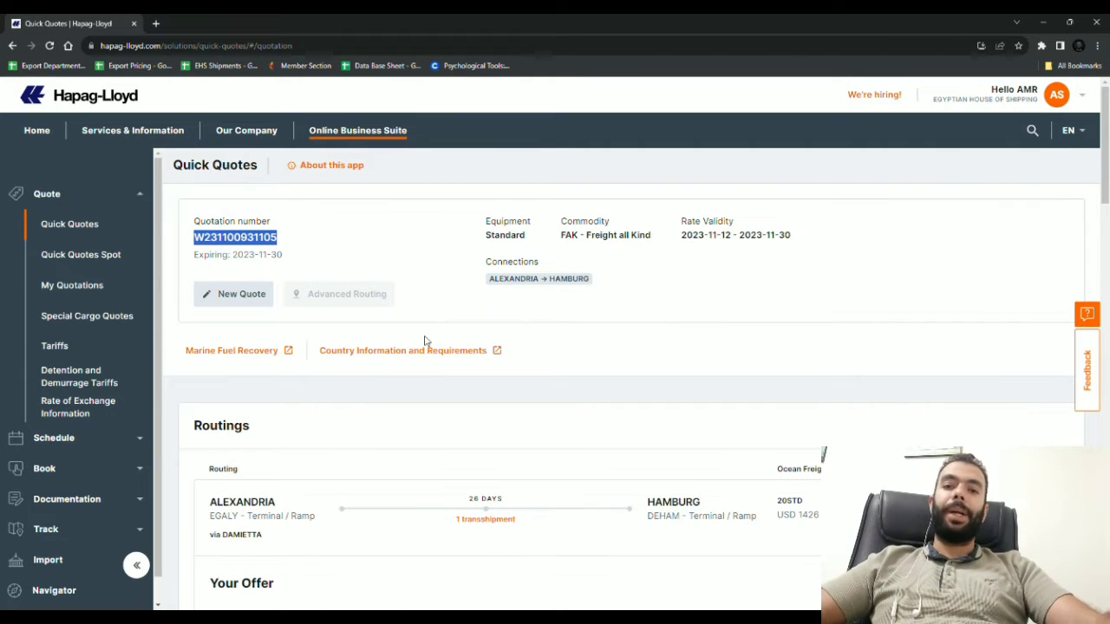
{"action": "left_click", "coordinate": [104, 260]}
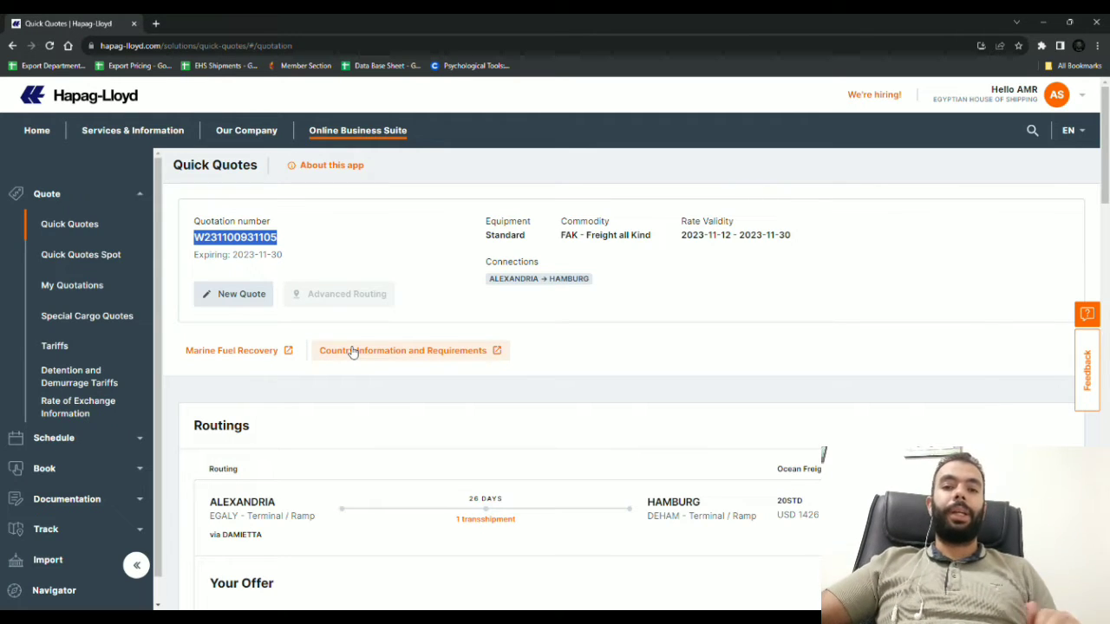
- Start a new special cargo quote request and review its origin, end location and rate validity fields
{"action": "left_click", "coordinate": [102, 323]}
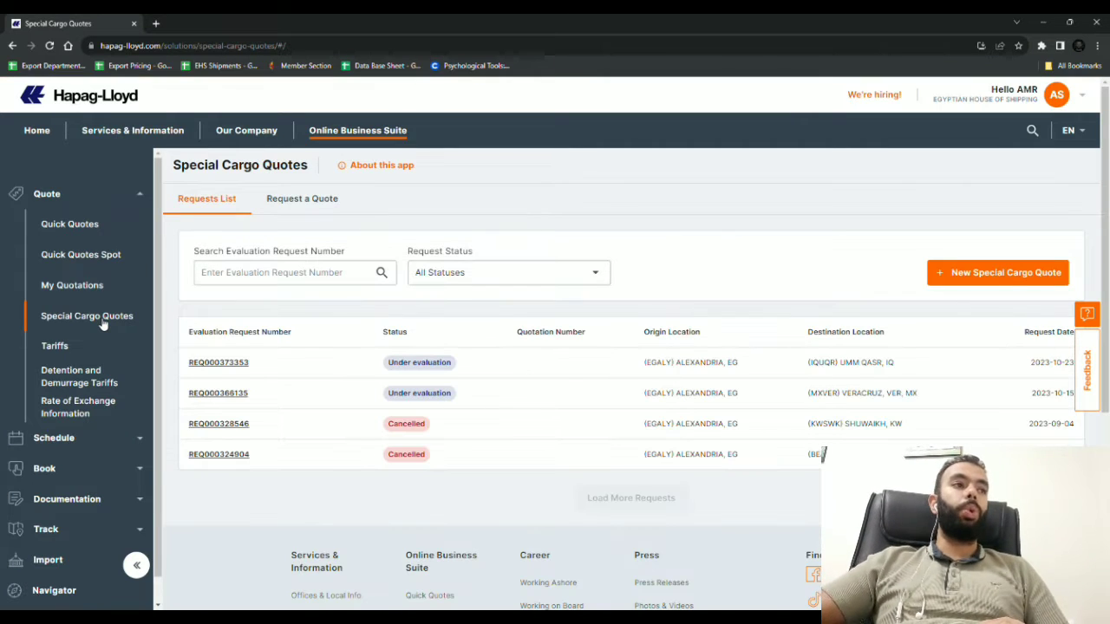
{"action": "left_click", "coordinate": [1006, 276]}
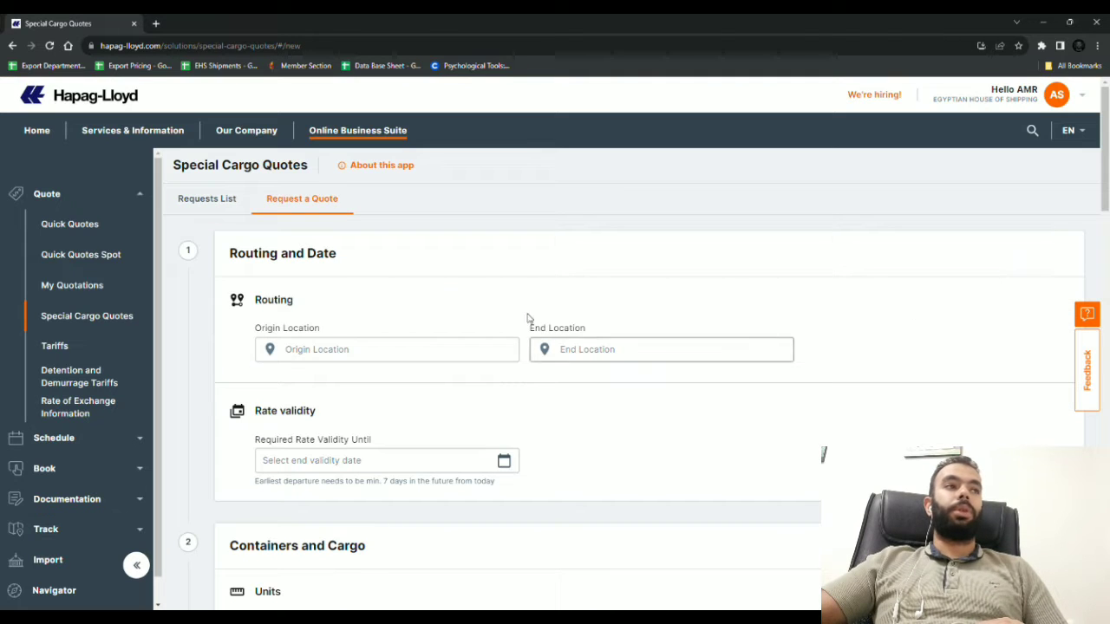
{"action": "left_click", "coordinate": [342, 350]}
{"action": "left_click", "coordinate": [607, 350]}
{"action": "left_click", "coordinate": [536, 424]}
{"action": "scroll", "coordinate": [536, 424], "scroll_direction": "down", "scroll_amount": 1}
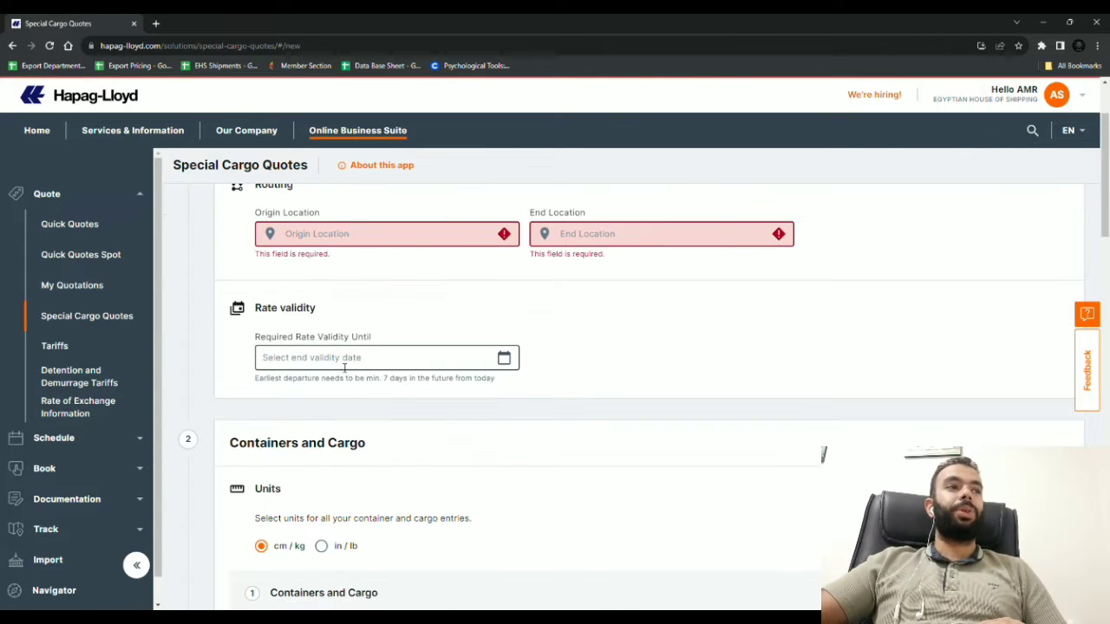
- Examine the special cargo form's units, dimensions, weight, shipment type, container, commodity and packing type fields
{"action": "scroll", "coordinate": [572, 384], "scroll_direction": "down", "scroll_amount": 2}
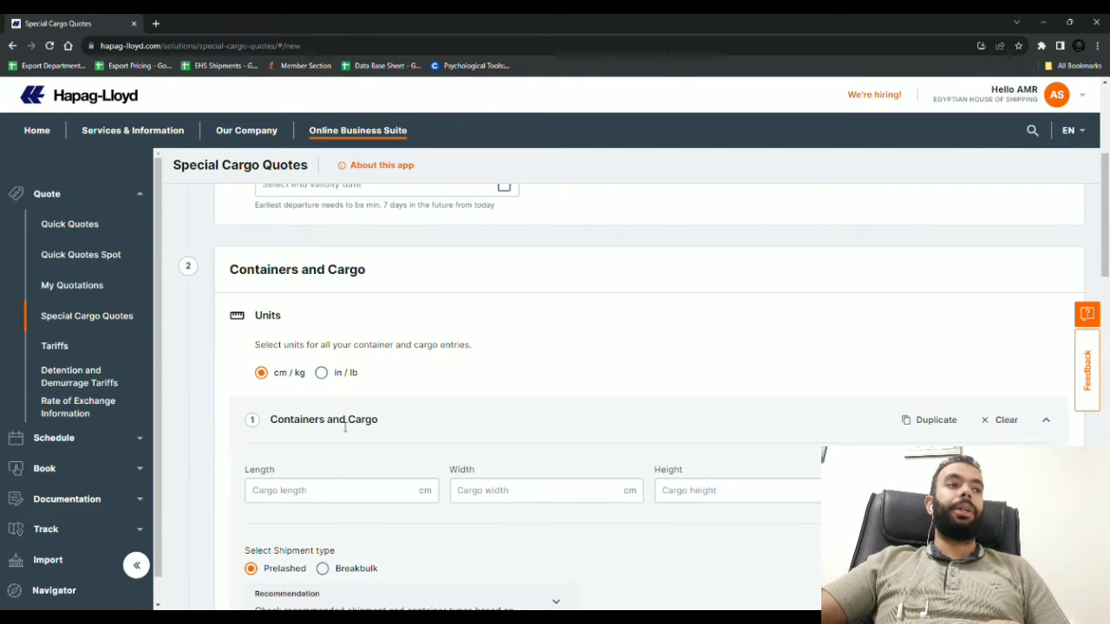
{"action": "scroll", "coordinate": [867, 414], "scroll_direction": "down", "scroll_amount": 1}
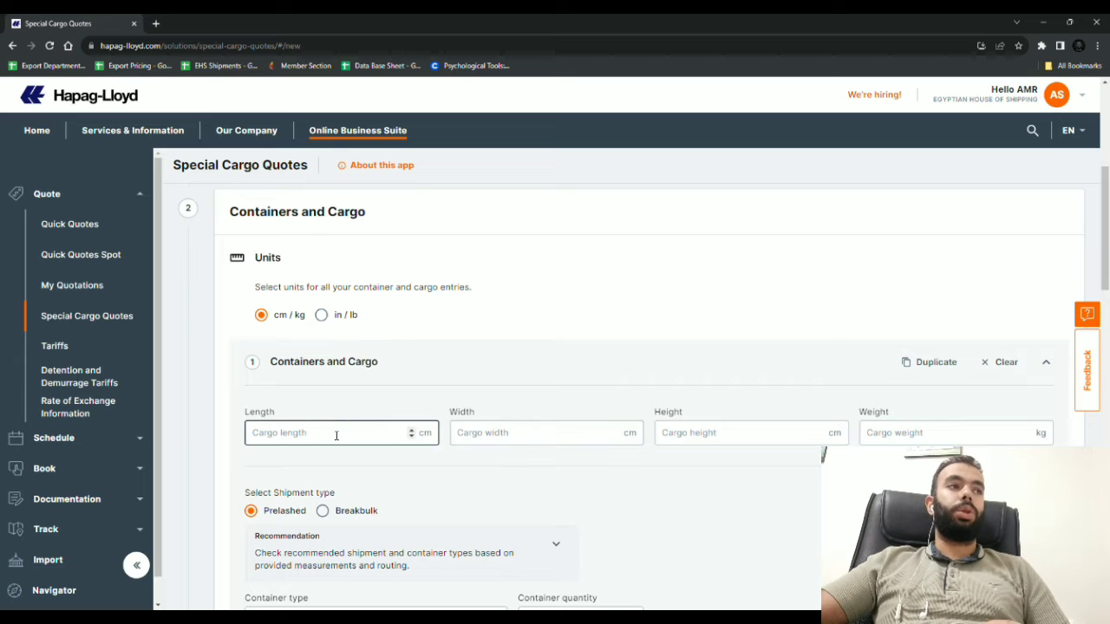
{"action": "scroll", "coordinate": [321, 415], "scroll_direction": "down", "scroll_amount": 1}
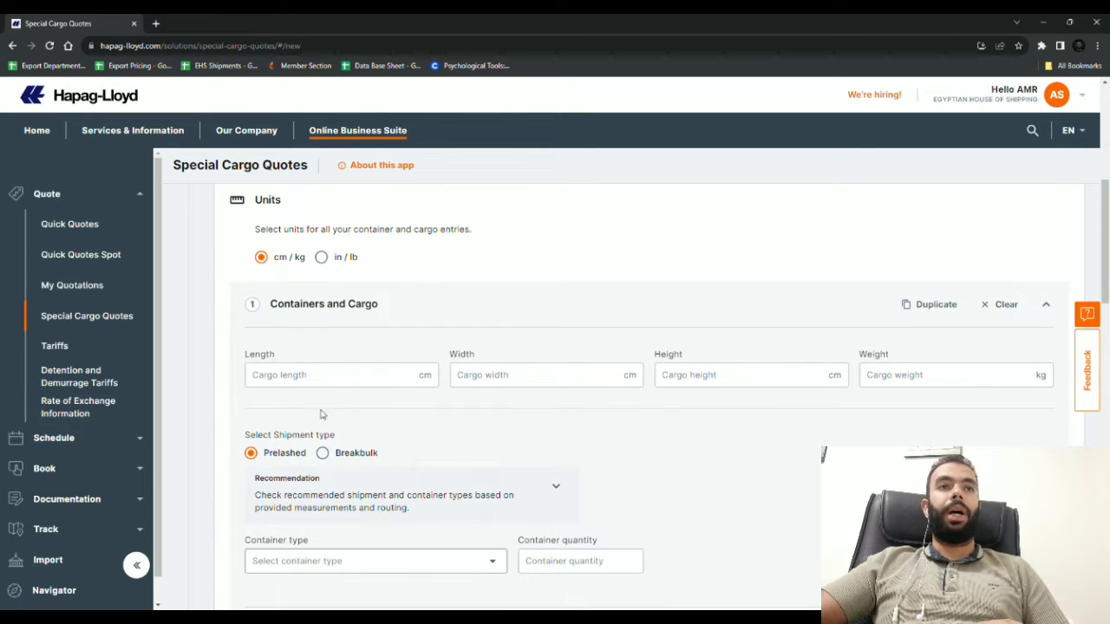
{"action": "left_click", "coordinate": [340, 379]}
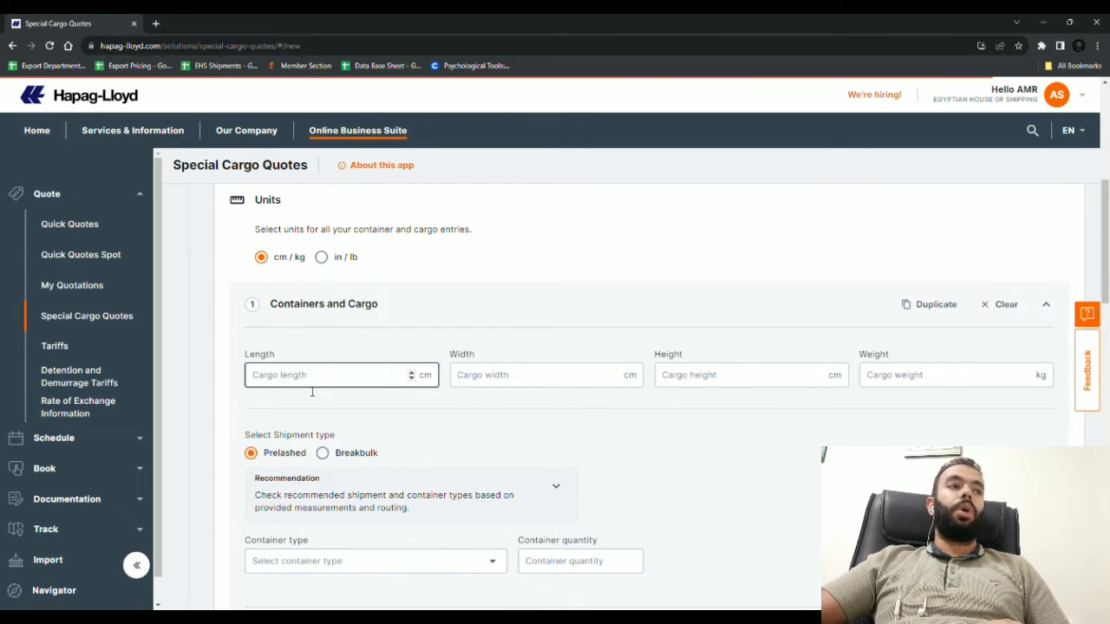
{"action": "left_click", "coordinate": [527, 381]}
{"action": "left_click", "coordinate": [694, 378]}
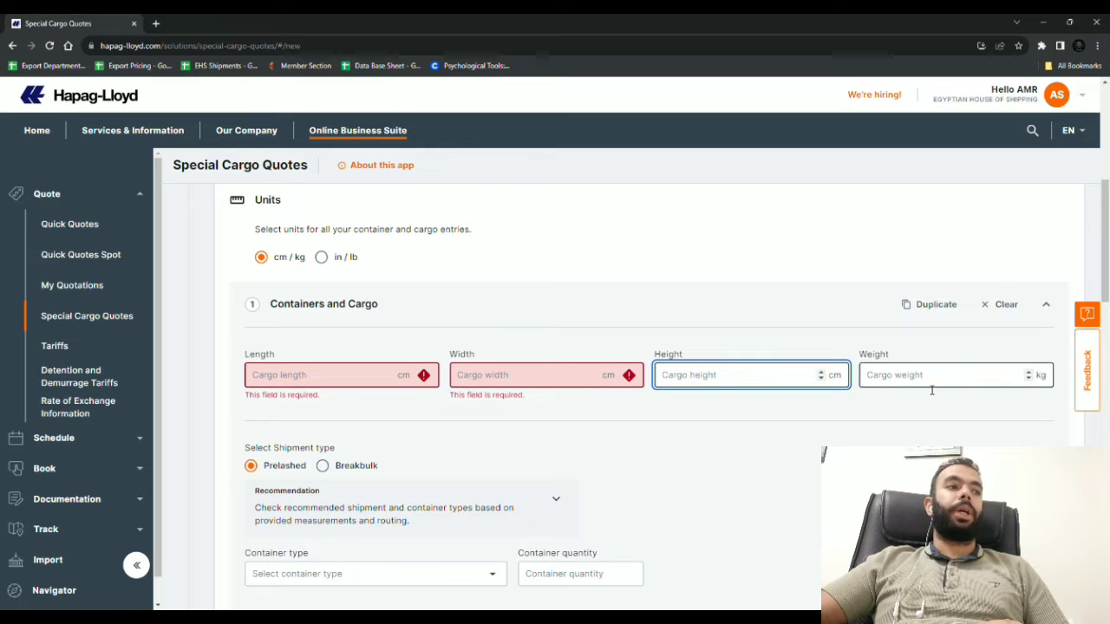
{"action": "left_click", "coordinate": [932, 390]}
{"action": "scroll", "coordinate": [493, 500], "scroll_direction": "down", "scroll_amount": 4}
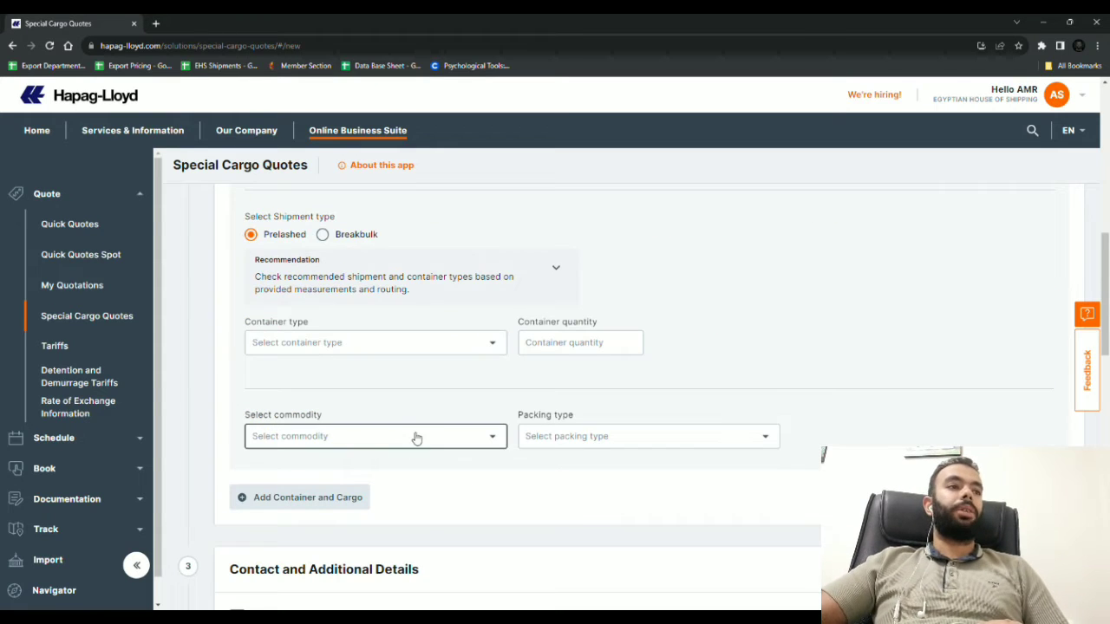
- Review the special cargo form's contact details, additional details, attachment upload and Terms and Conditions confirmation
{"action": "scroll", "coordinate": [480, 460], "scroll_direction": "down", "scroll_amount": 2}
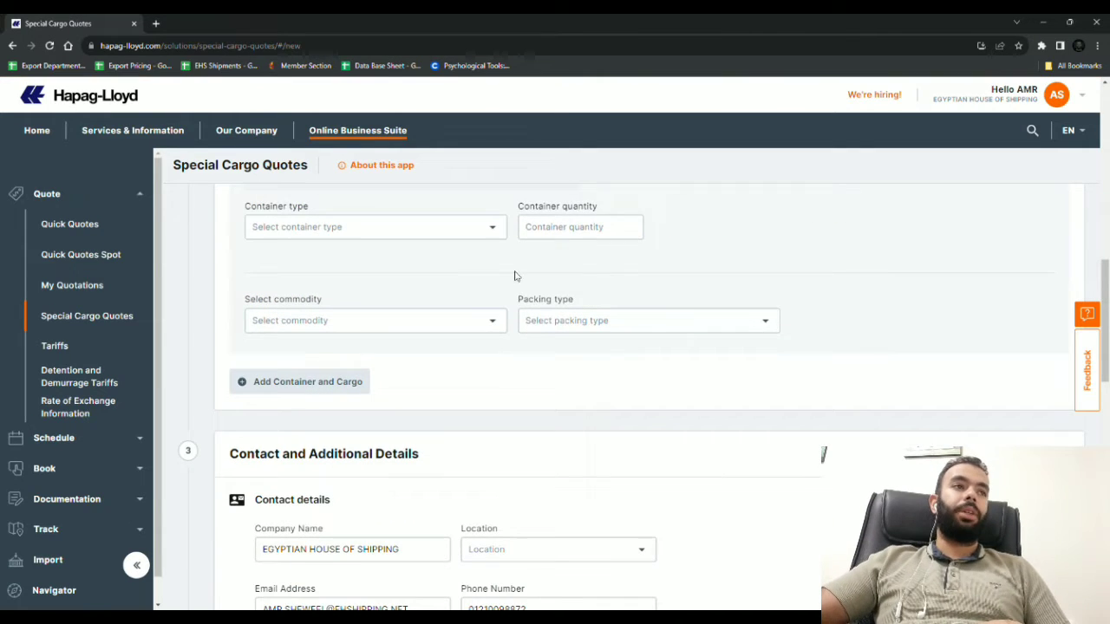
{"action": "scroll", "coordinate": [379, 539], "scroll_direction": "down", "scroll_amount": 2}
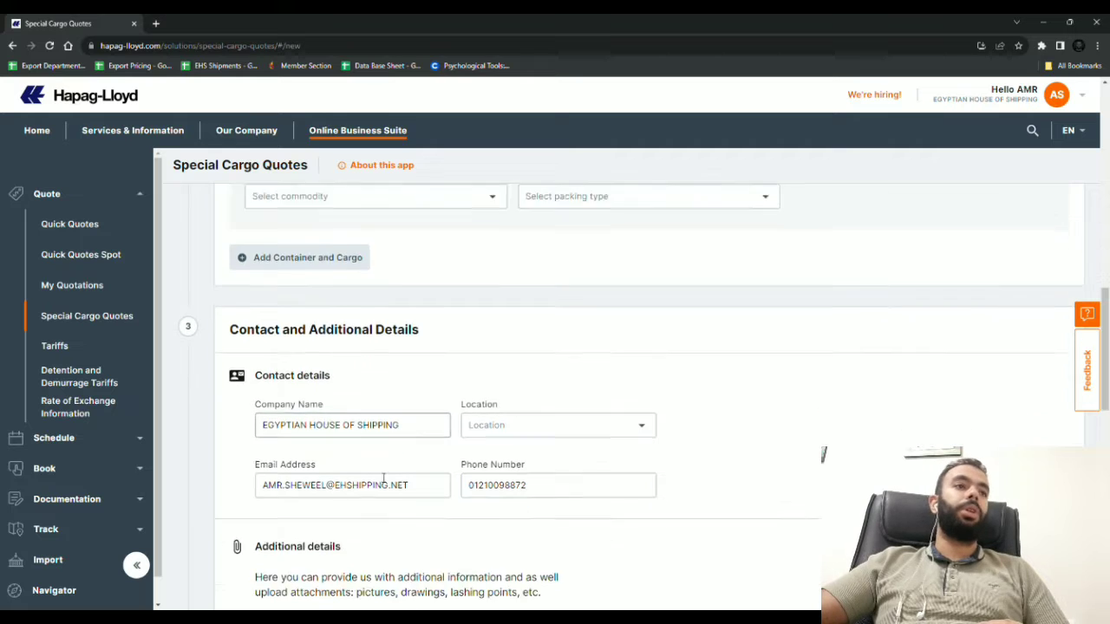
{"action": "scroll", "coordinate": [383, 479], "scroll_direction": "down", "scroll_amount": 2}
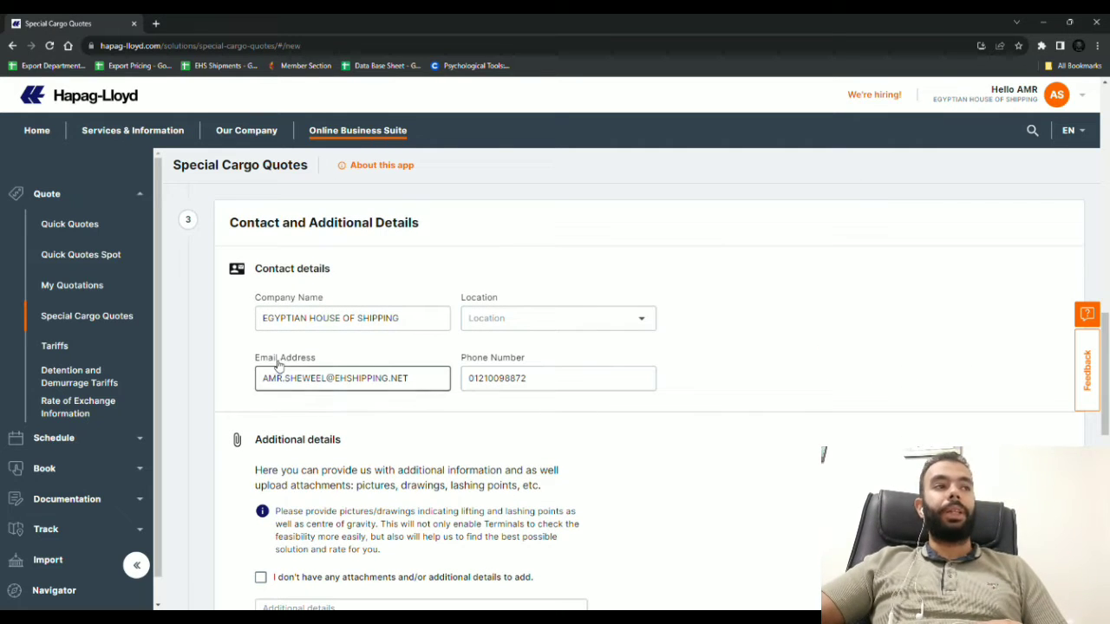
{"action": "left_click_drag", "start_coordinate": [538, 378], "coordinate": [453, 384]}
{"action": "left_click", "coordinate": [459, 419]}
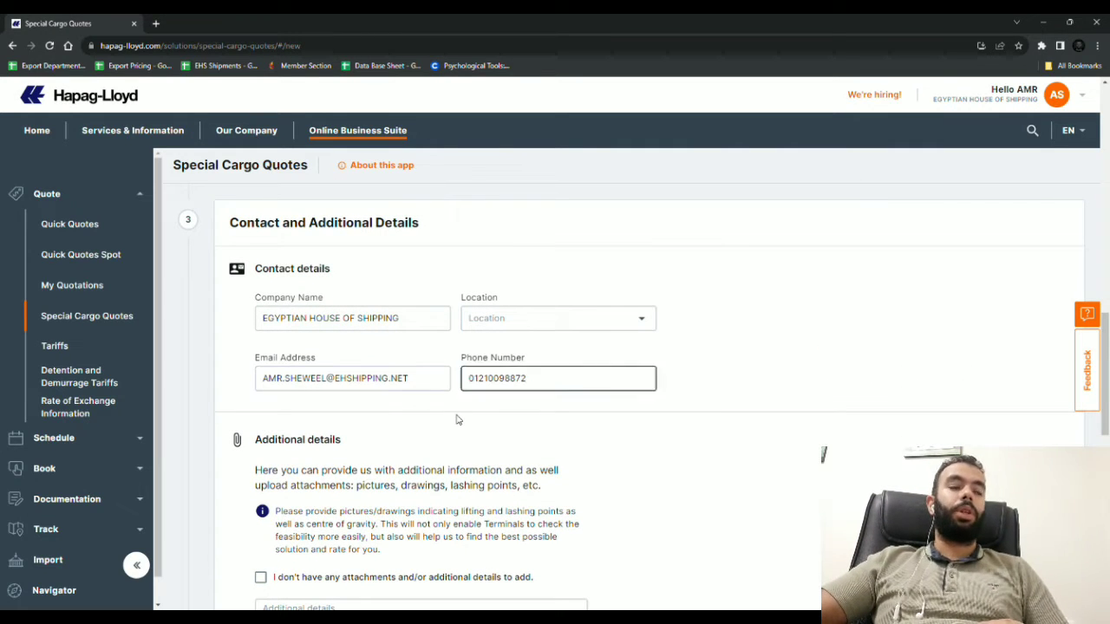
{"action": "scroll", "coordinate": [458, 419], "scroll_direction": "down", "scroll_amount": 2}
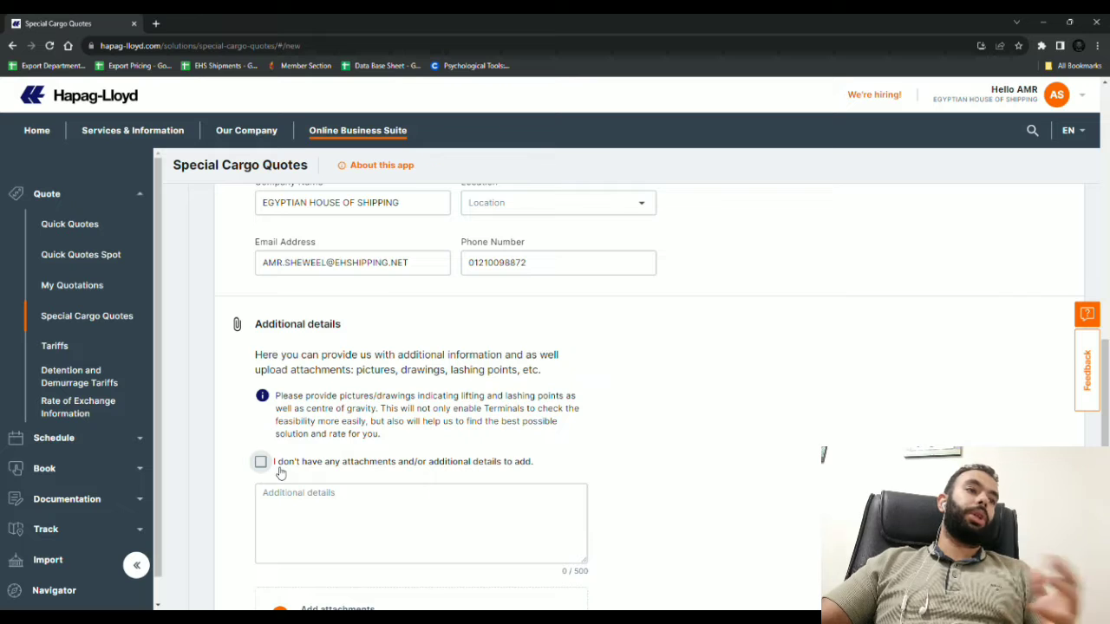
{"action": "scroll", "coordinate": [347, 442], "scroll_direction": "down", "scroll_amount": 2}
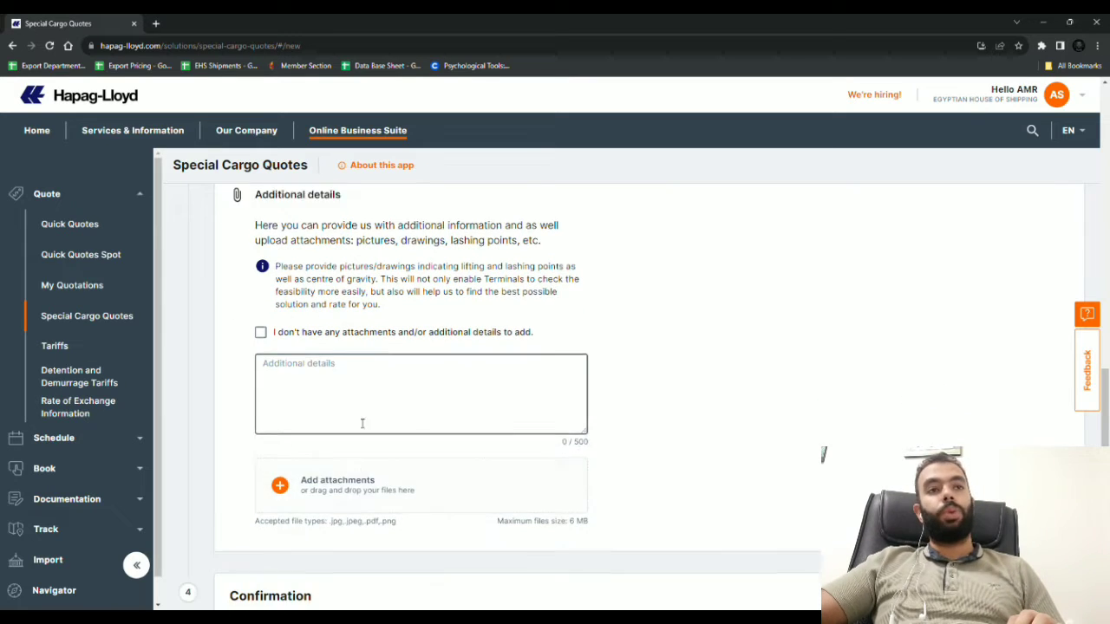
{"action": "scroll", "coordinate": [362, 423], "scroll_direction": "down", "scroll_amount": 2}
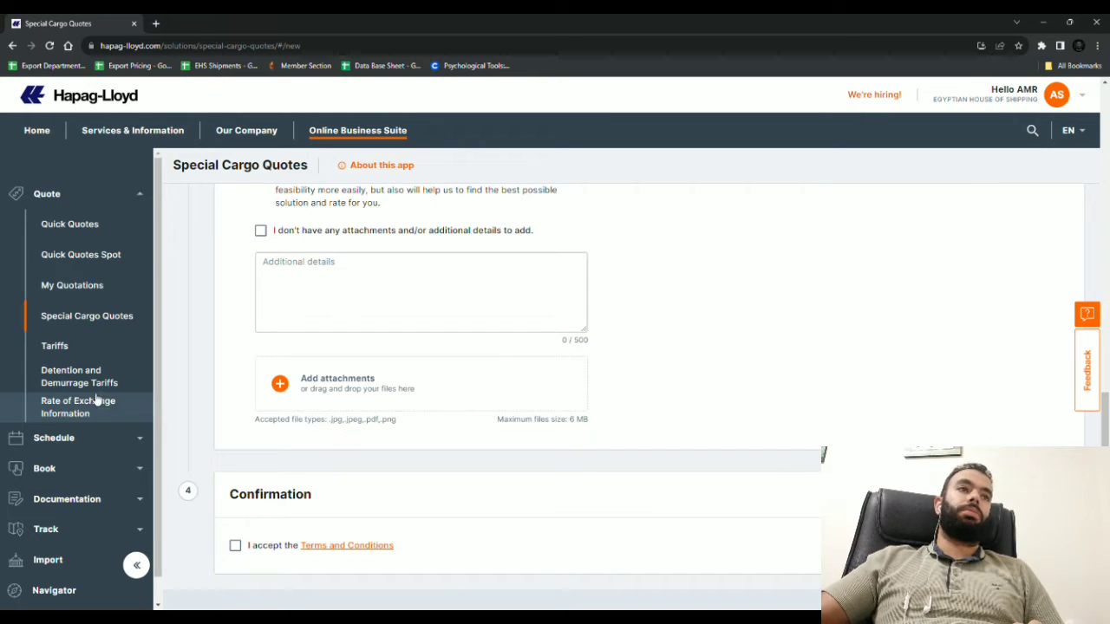
- Open the Interactive Schedule page
{"action": "left_click", "coordinate": [87, 438]}
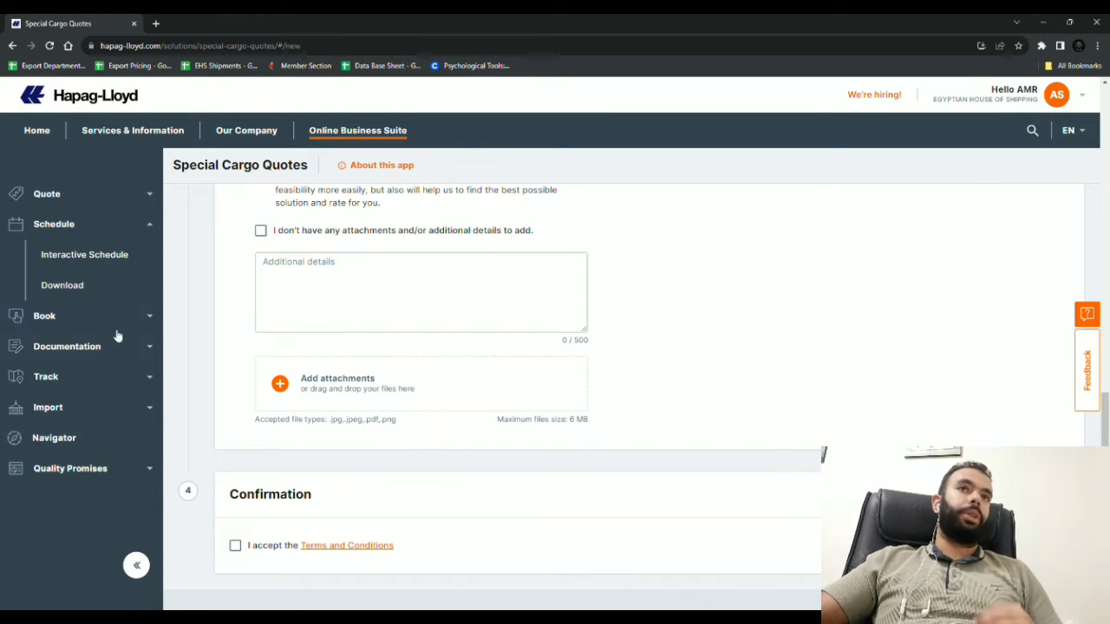
{"action": "left_click", "coordinate": [122, 262]}
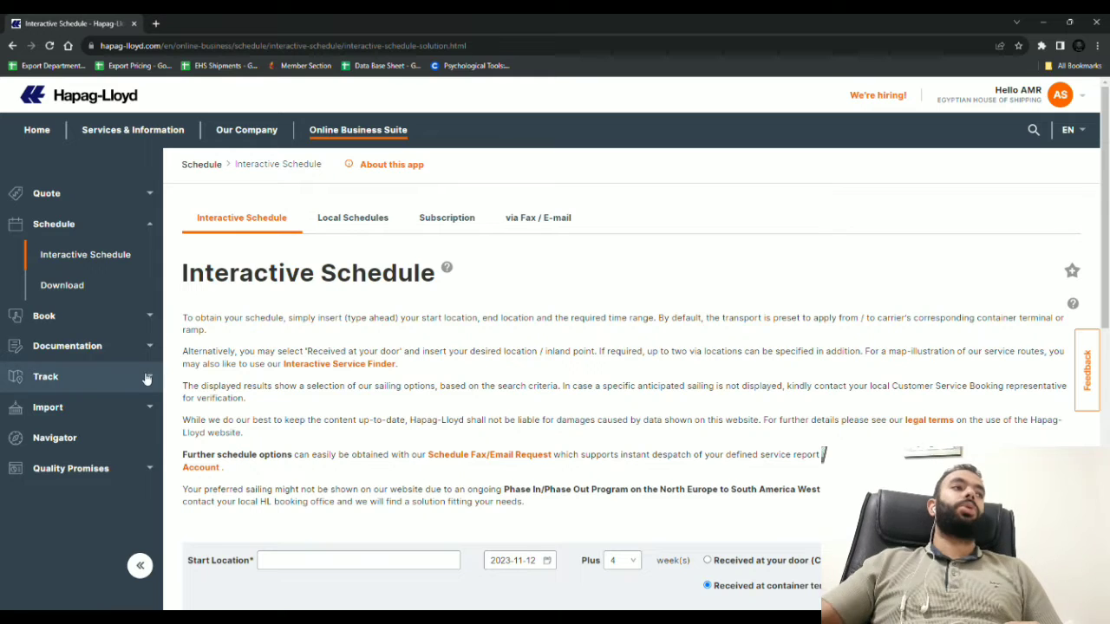
- Start a new booking request, check the prefilled contact data and advance to Contract & Quotation
{"action": "left_click", "coordinate": [148, 316]}
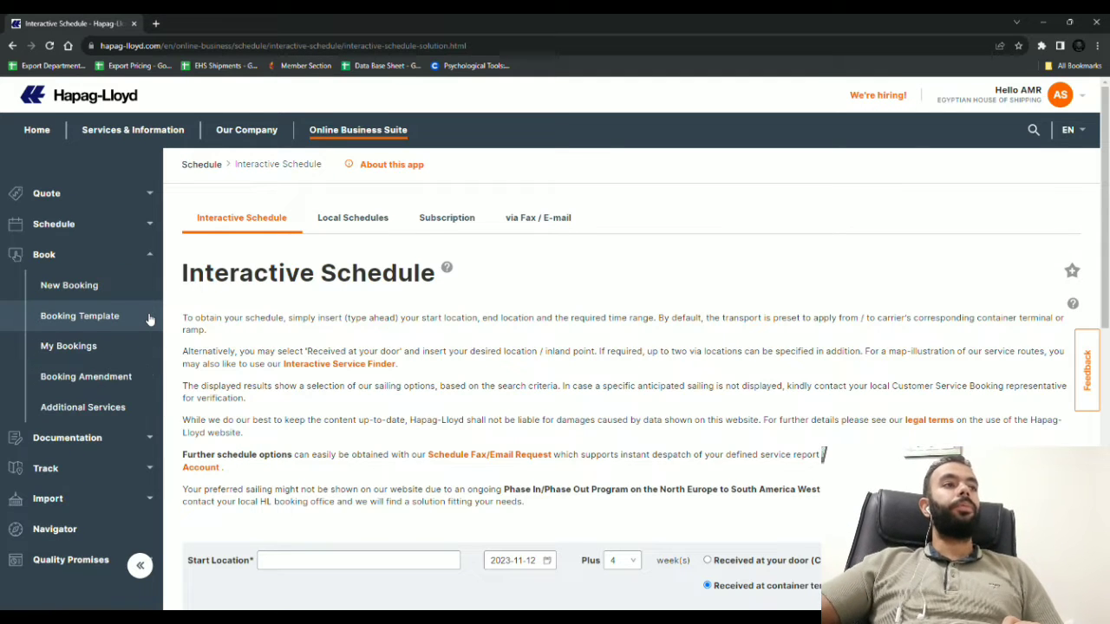
{"action": "left_click", "coordinate": [120, 296]}
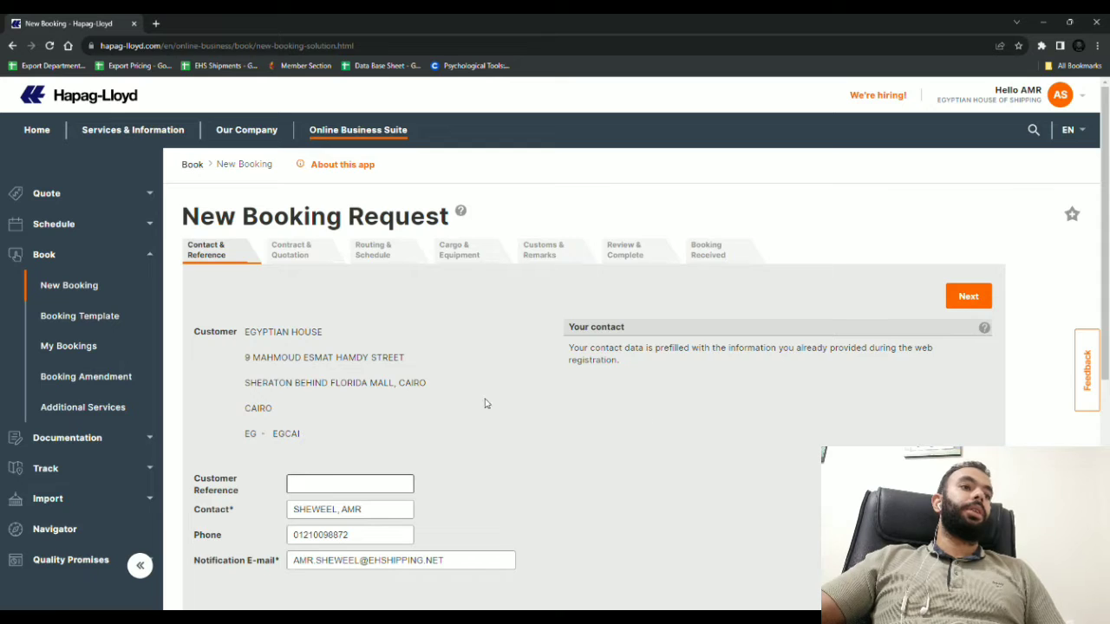
{"action": "scroll", "coordinate": [486, 403], "scroll_direction": "down", "scroll_amount": 2}
{"action": "left_click", "coordinate": [389, 368]}
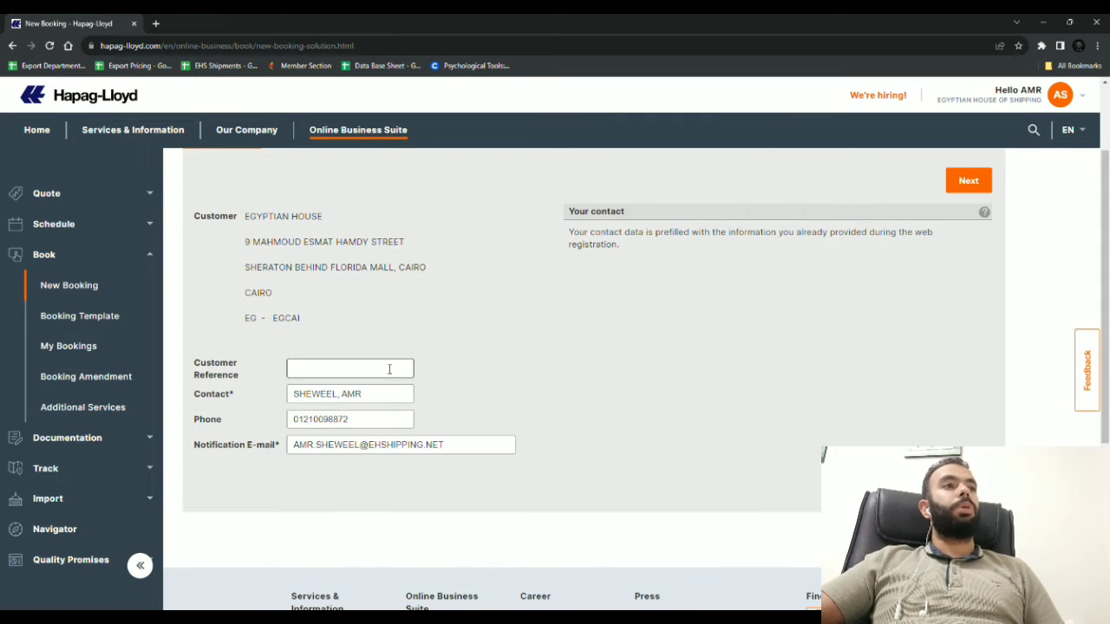
{"action": "scroll", "coordinate": [395, 362], "scroll_direction": "down", "scroll_amount": 2}
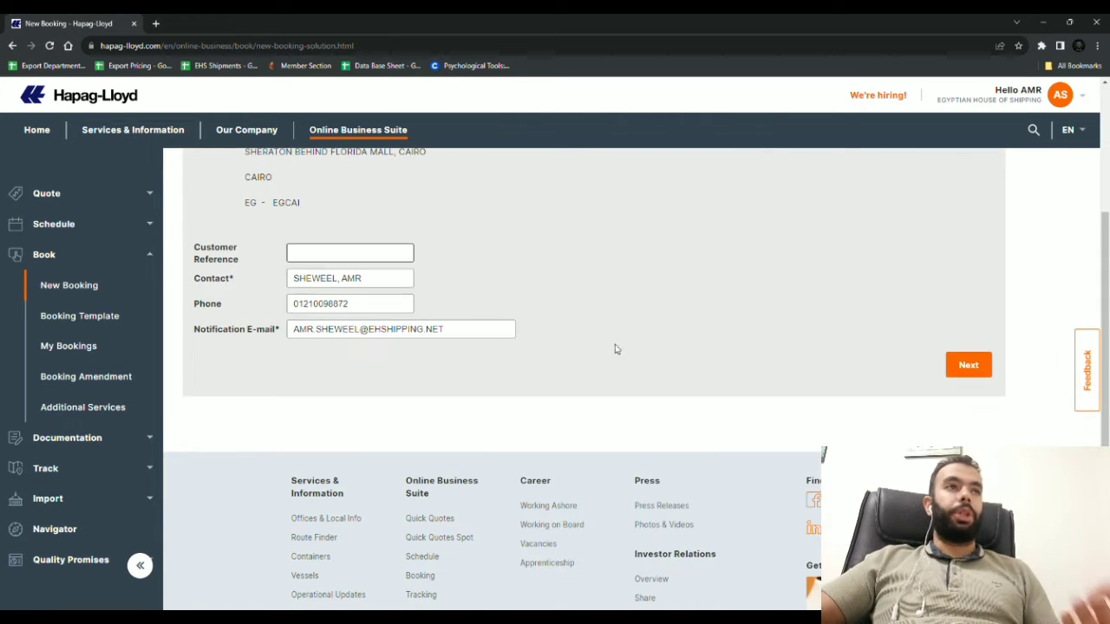
{"action": "left_click", "coordinate": [969, 364]}
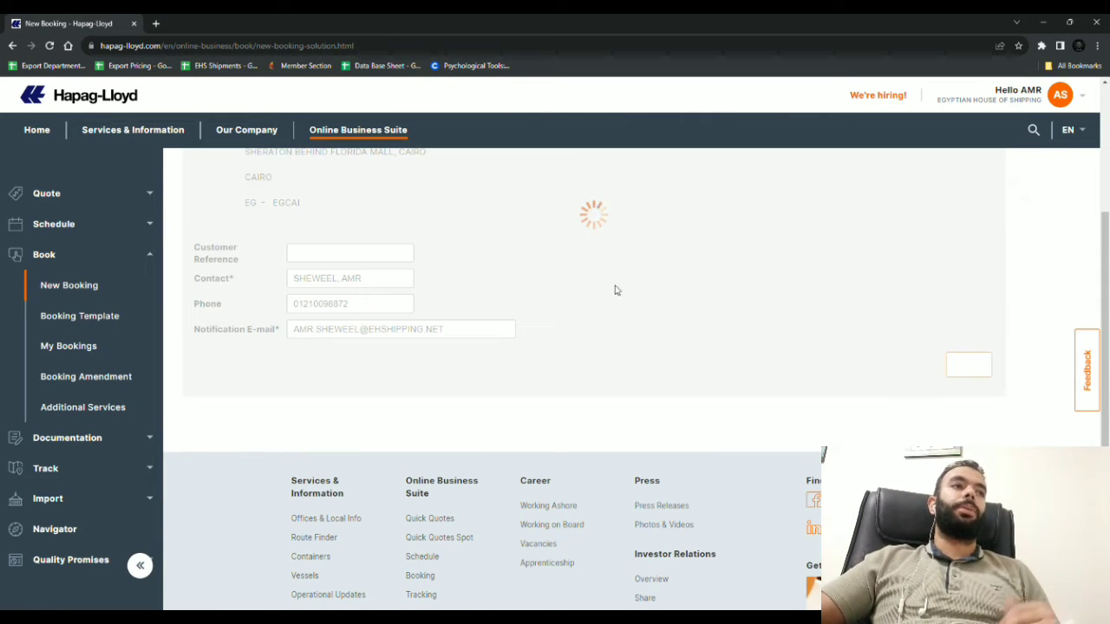
- Review the Contract & Quotation stage and activate the Quotation / Contract No. field
{"action": "scroll", "coordinate": [580, 342], "scroll_direction": "up", "scroll_amount": 4}
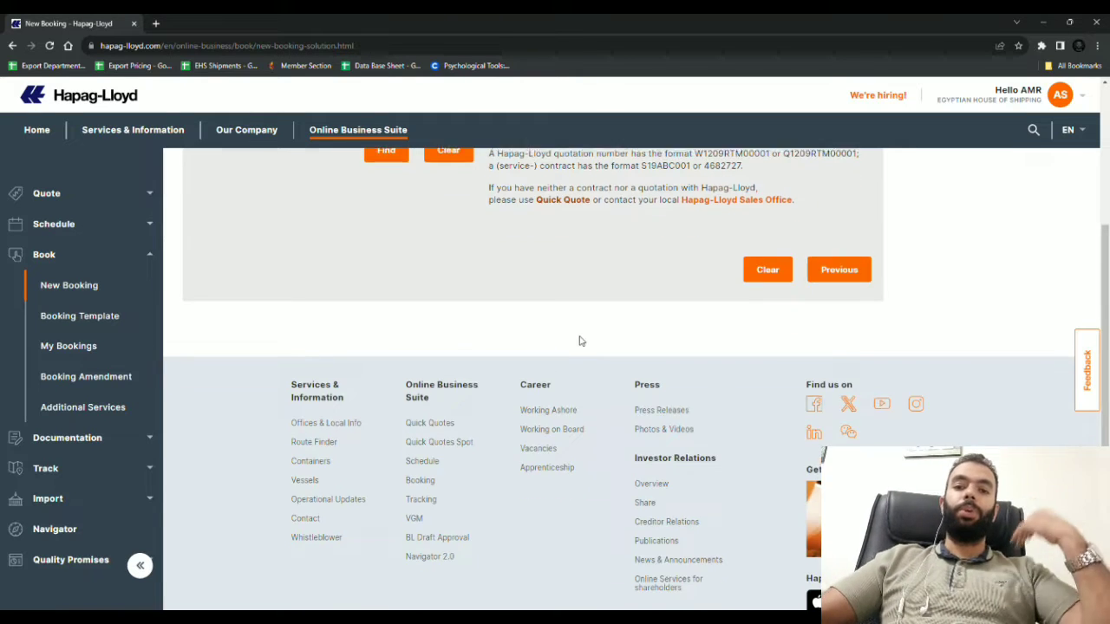
{"action": "left_click", "coordinate": [398, 344]}
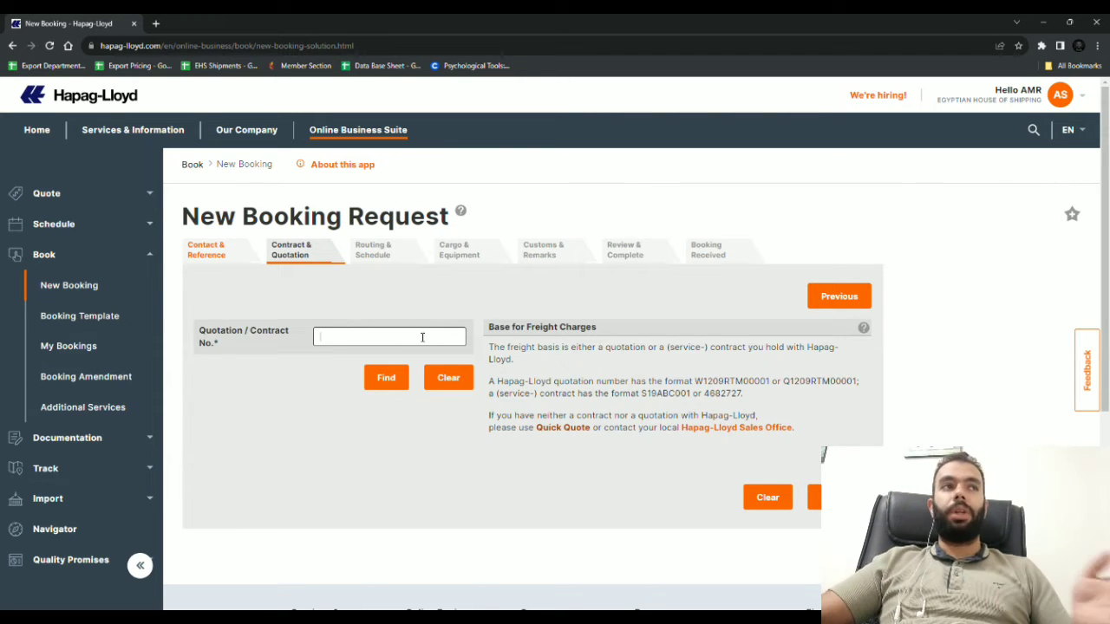
{"action": "left_click", "coordinate": [407, 343]}
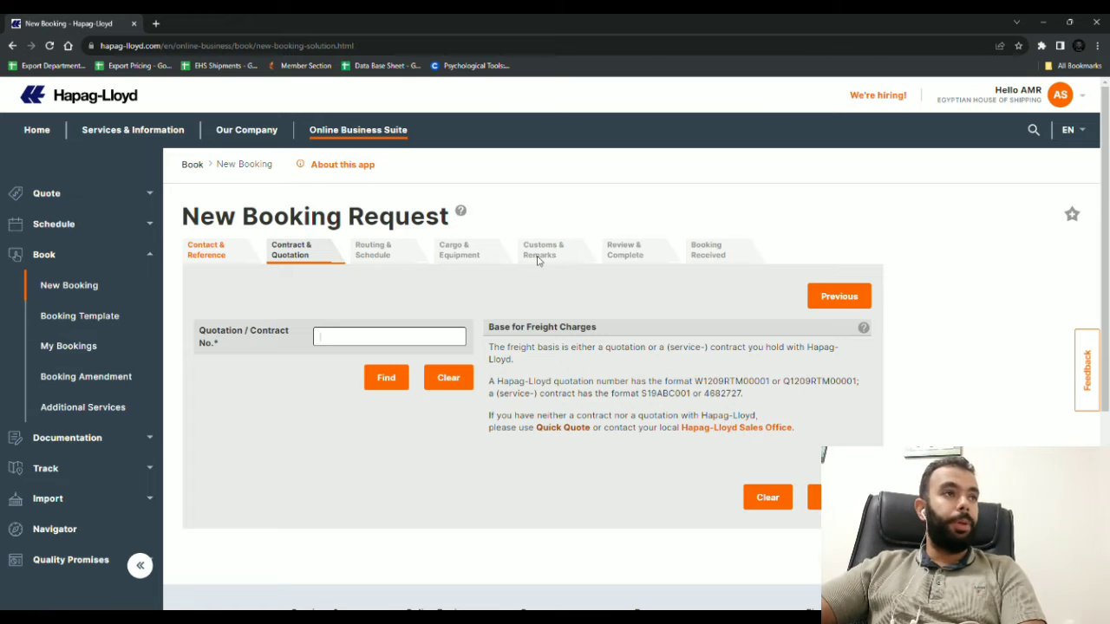
- View the booking template list, and check the draft and confirmed requests in My Bookings
{"action": "left_click", "coordinate": [85, 330]}
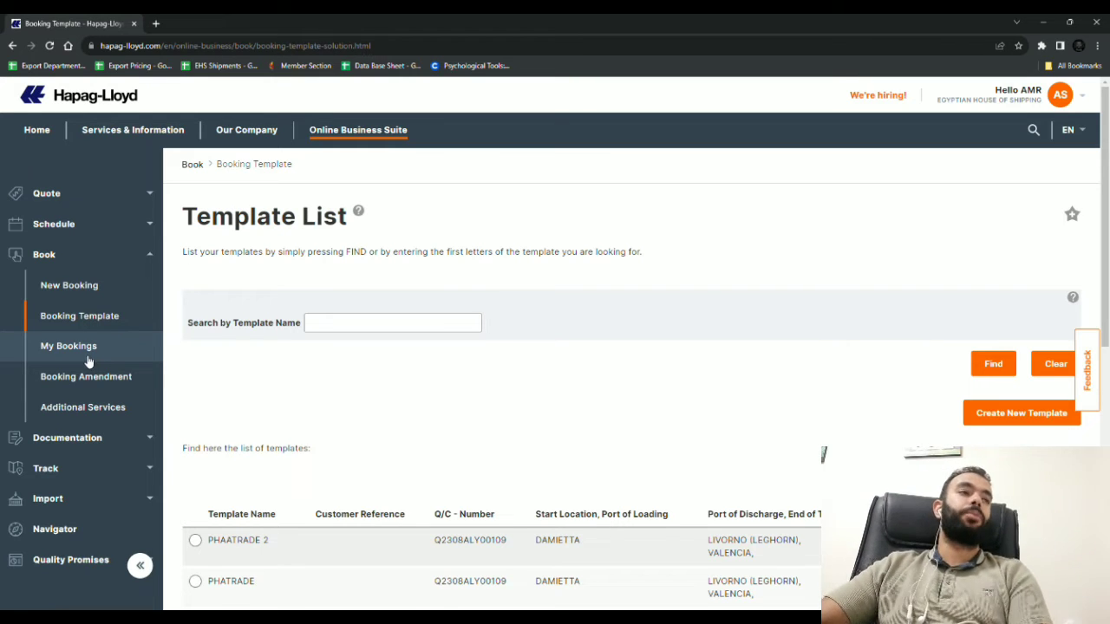
{"action": "left_click", "coordinate": [71, 356]}
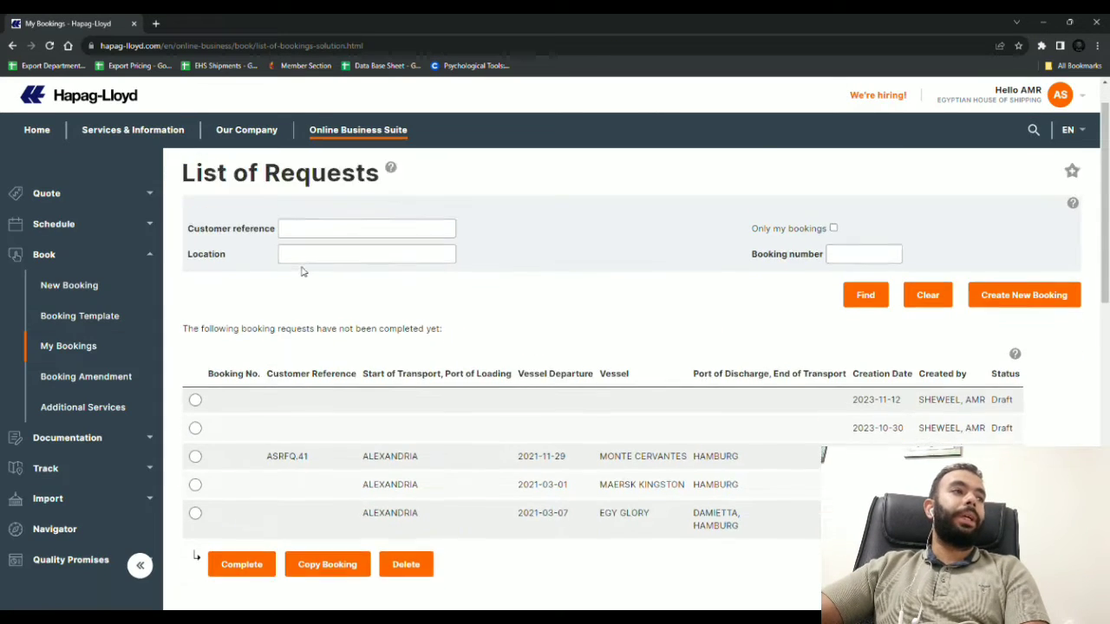
{"action": "scroll", "coordinate": [302, 271], "scroll_direction": "down", "scroll_amount": 2}
{"action": "scroll", "coordinate": [97, 312], "scroll_direction": "down", "scroll_amount": 2}
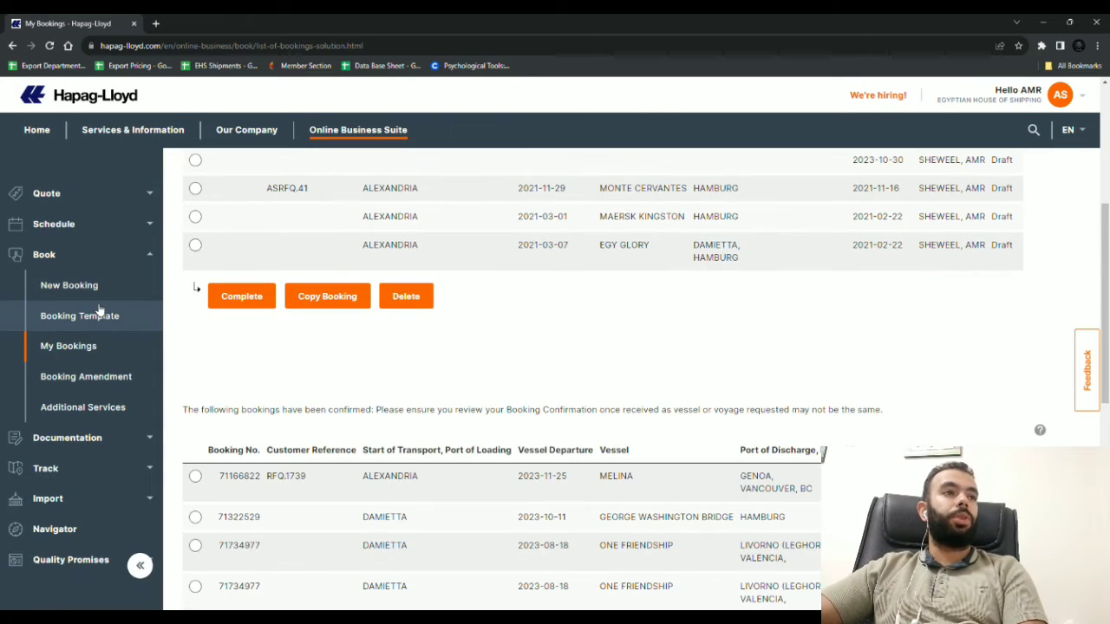
- Look over the Documentation options, return to the Hapag-Lloyd home page and show the Documentation options there
{"action": "left_click", "coordinate": [120, 440]}
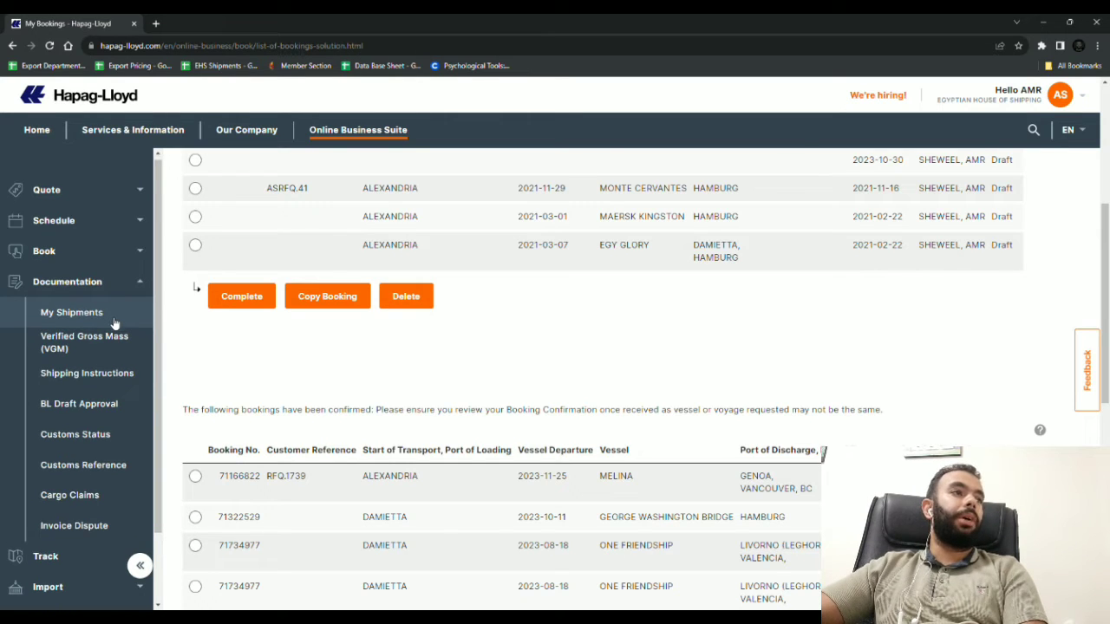
{"action": "scroll", "coordinate": [113, 323], "scroll_direction": "down", "scroll_amount": 1}
{"action": "scroll", "coordinate": [88, 215], "scroll_direction": "up", "scroll_amount": 1}
{"action": "left_click", "coordinate": [94, 102]}
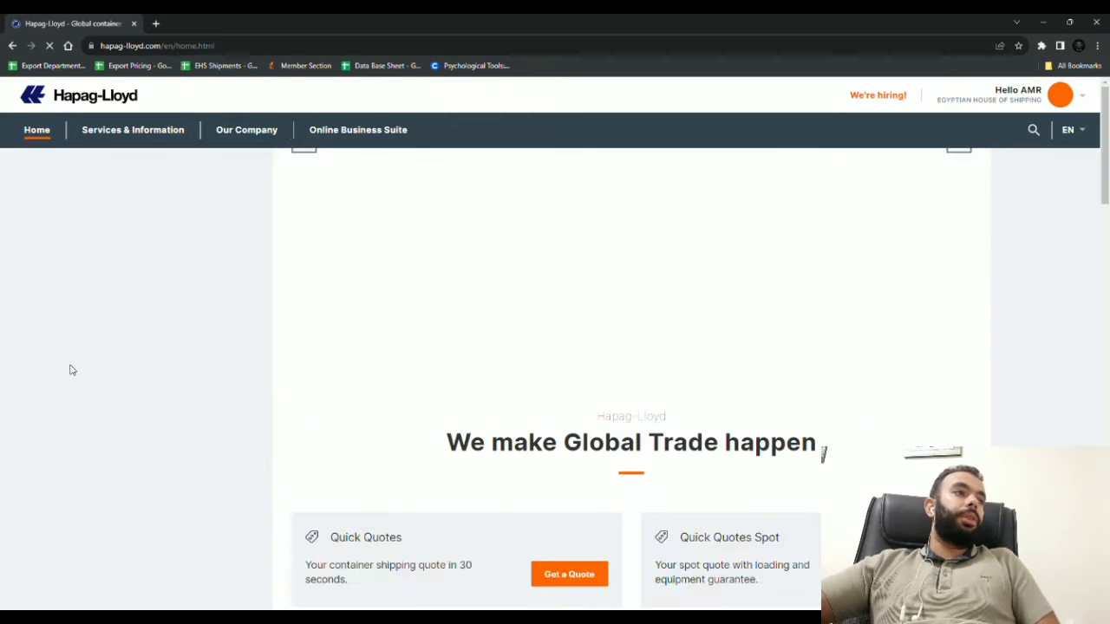
{"action": "left_click", "coordinate": [100, 296]}
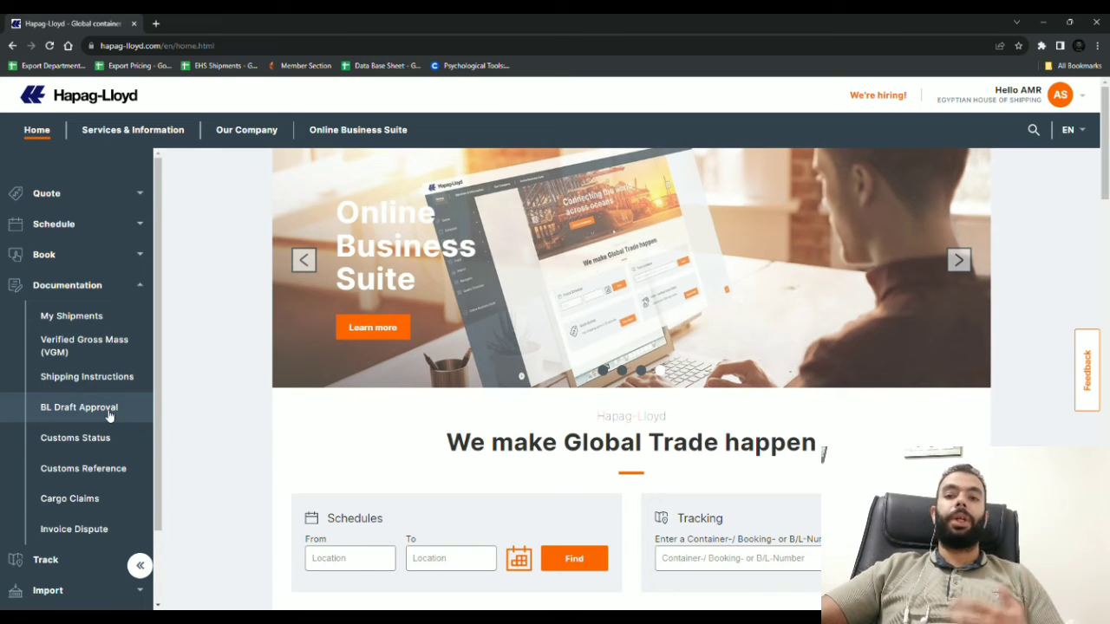
- Look through the available shipment tracking options and the Import options
{"action": "scroll", "coordinate": [109, 421], "scroll_direction": "down", "scroll_amount": 2}
{"action": "left_click", "coordinate": [119, 475]}
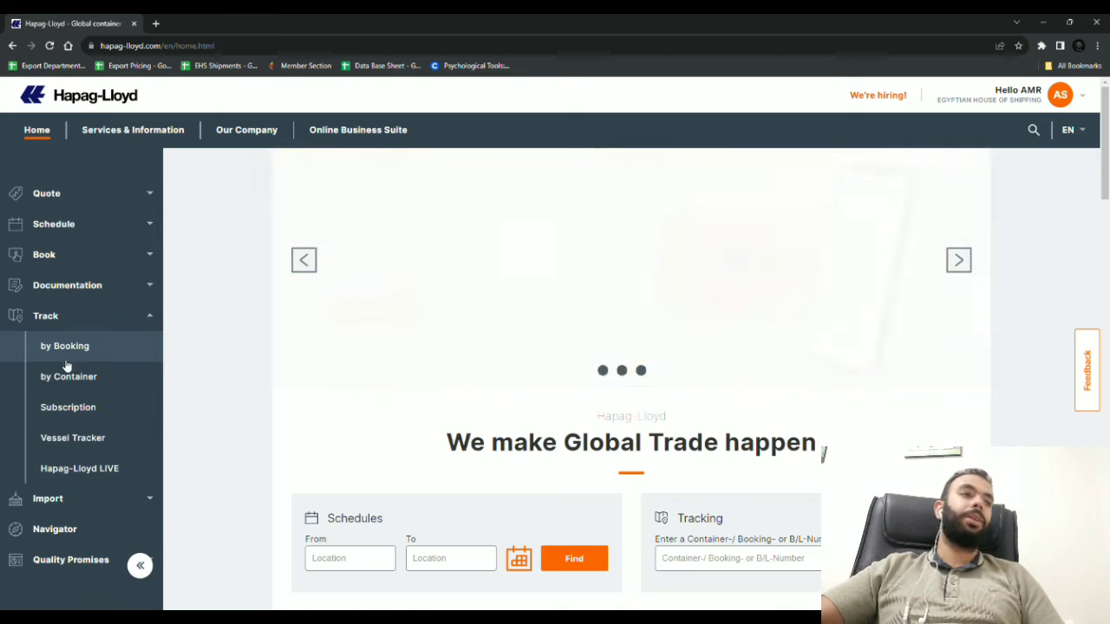
{"action": "scroll", "coordinate": [89, 418], "scroll_direction": "down", "scroll_amount": 2}
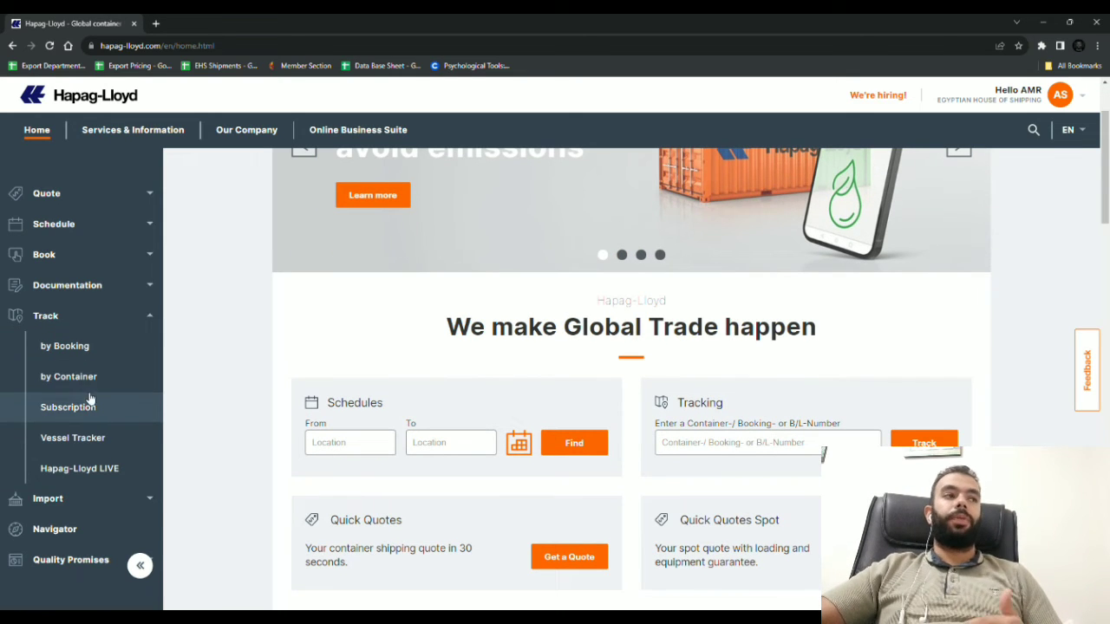
{"action": "left_click", "coordinate": [117, 500]}
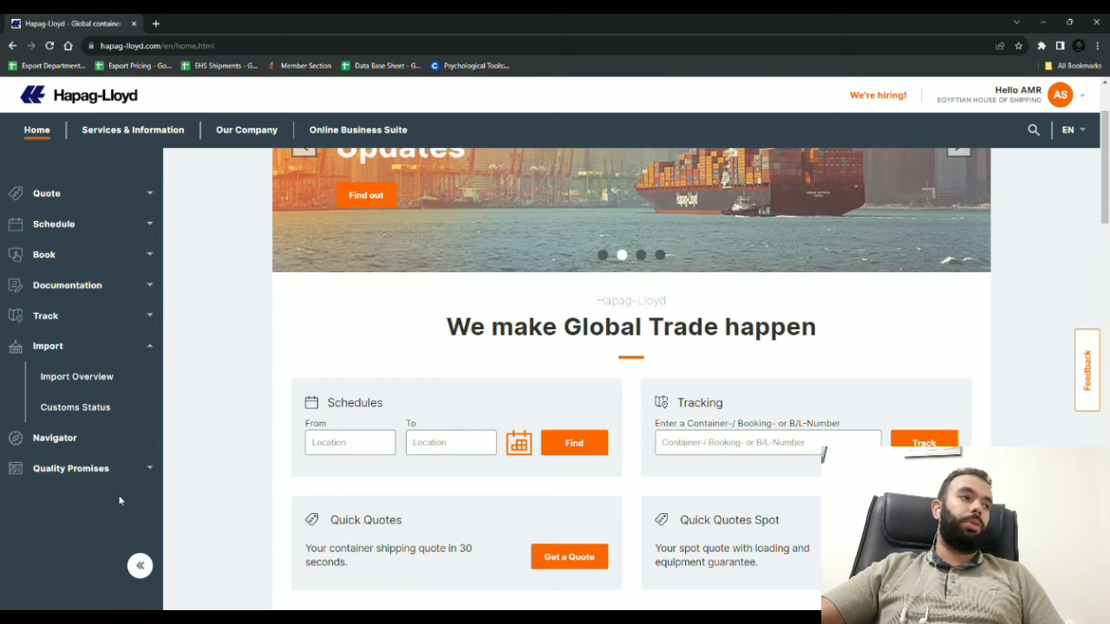